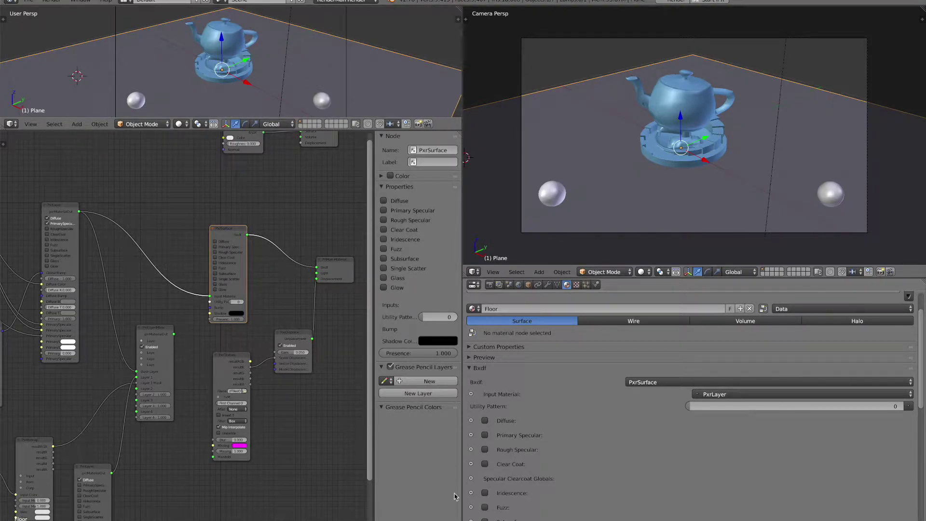
- Sample pixel values in the previous RenderMan render, then launch a fresh interactive render
{"action": "mouse_move", "coordinate": [550, 517]}
{"action": "left_click", "coordinate": [579, 511]}
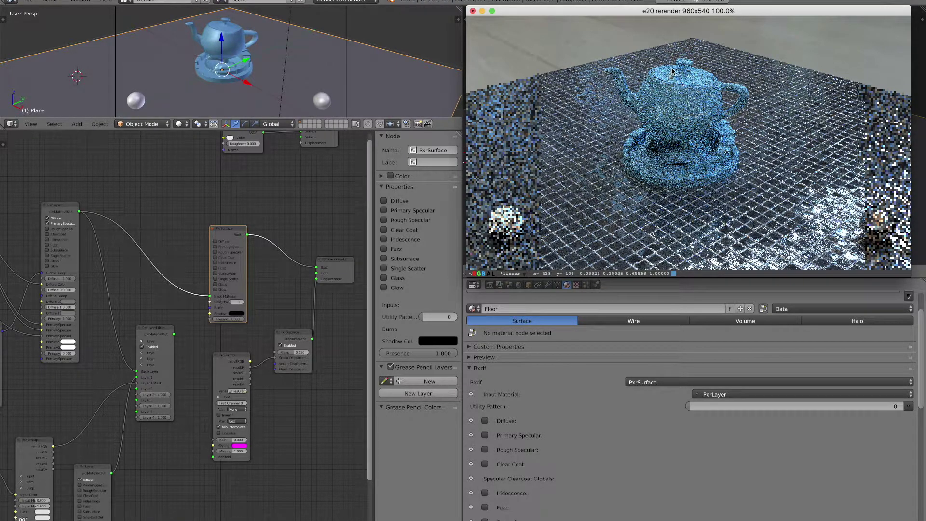
{"action": "left_click_drag", "start_coordinate": [674, 69], "coordinate": [712, 1]}
{"action": "key", "text": "Escape"}
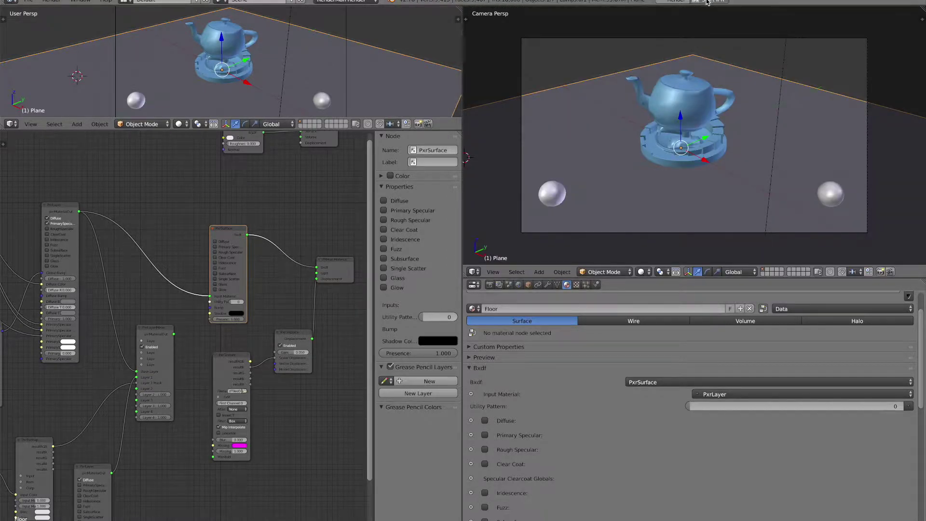
{"action": "left_click", "coordinate": [707, 2]}
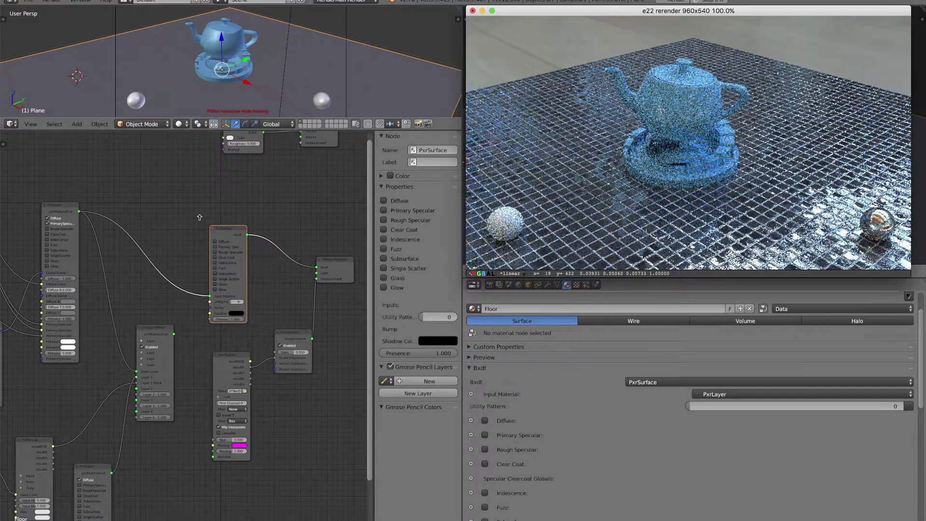
{"action": "left_click", "coordinate": [184, 210]}
- Bring the live RenderMan render window back into view
{"action": "scroll", "coordinate": [198, 232], "scroll_direction": "left", "scroll_amount": 5, "text": "ctrl"}
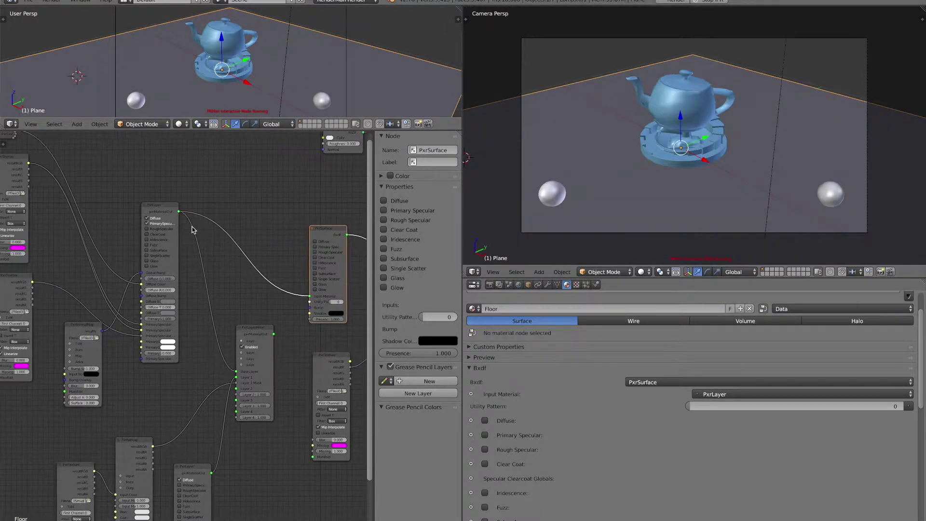
{"action": "scroll", "coordinate": [192, 230], "scroll_direction": "right", "scroll_amount": 7, "text": "ctrl"}
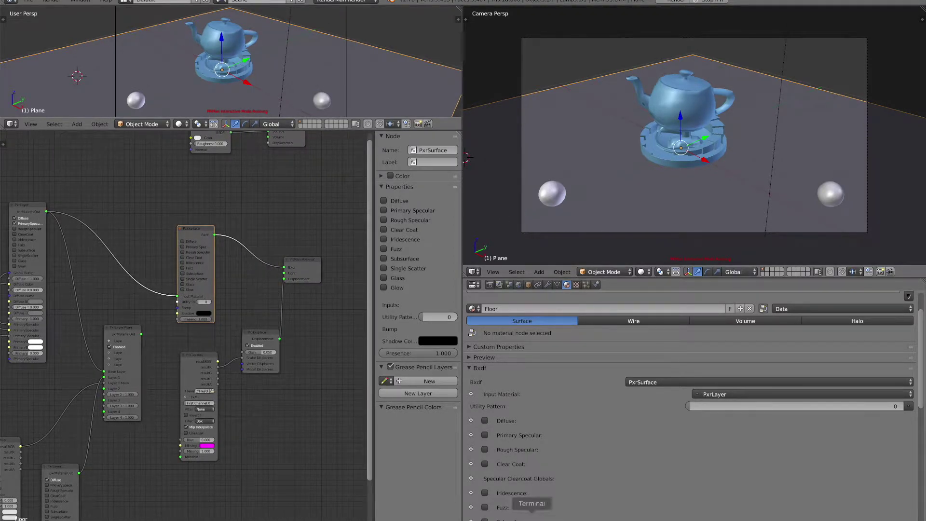
{"action": "left_click", "coordinate": [579, 505]}
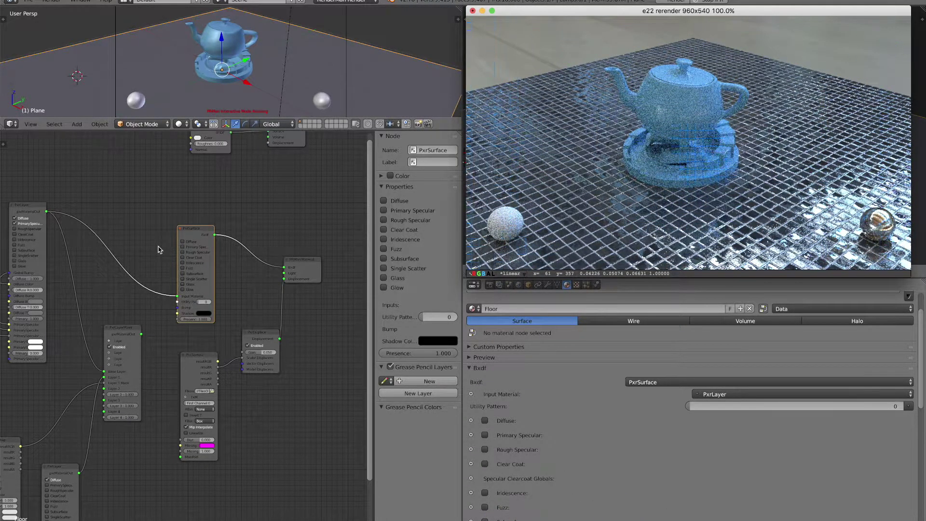
- Select the PxrTexture tile node to show its properties in the Node sidebar
{"action": "scroll", "coordinate": [161, 249], "scroll_direction": "left", "scroll_amount": 3}
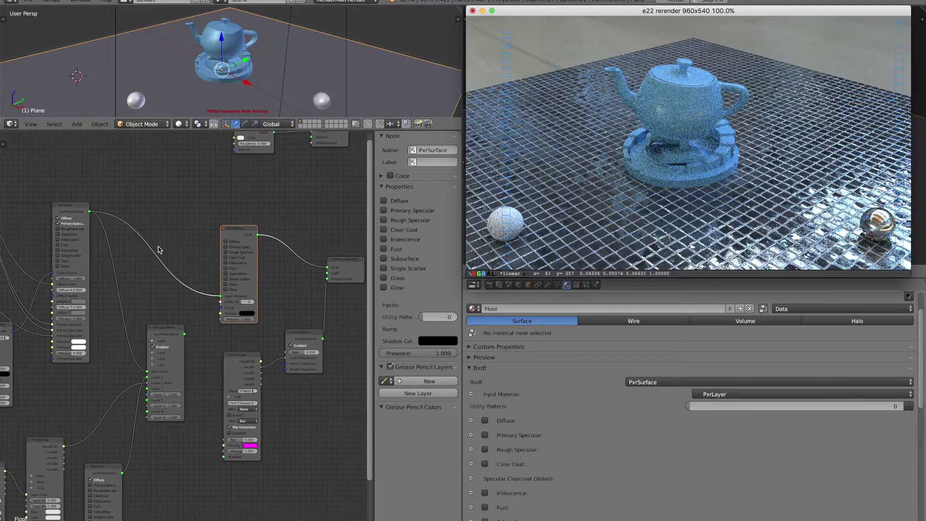
{"action": "scroll", "coordinate": [236, 407], "scroll_direction": "up", "scroll_amount": 2}
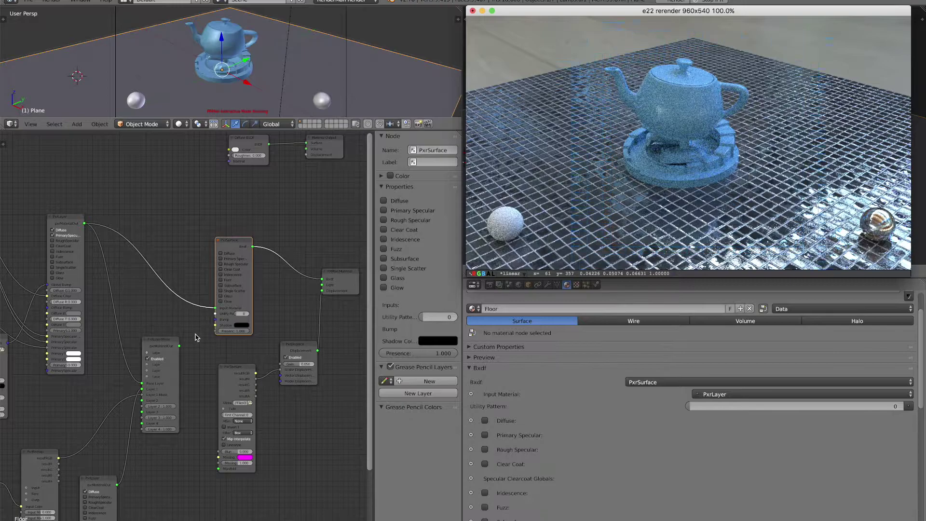
{"action": "scroll", "coordinate": [187, 309], "scroll_direction": "up", "scroll_amount": 1}
{"action": "scroll", "coordinate": [187, 309], "scroll_direction": "left", "scroll_amount": 10}
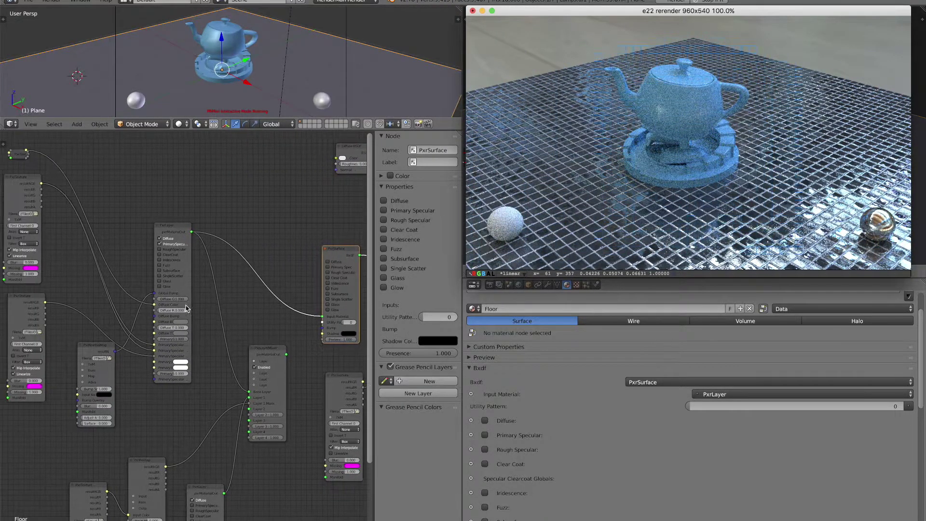
{"action": "scroll", "coordinate": [187, 308], "scroll_direction": "right", "scroll_amount": 4}
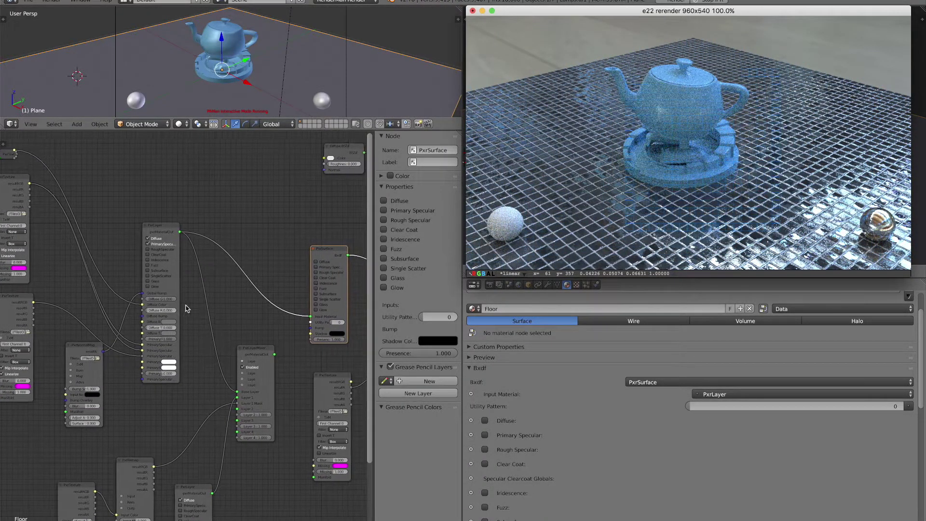
{"action": "scroll", "coordinate": [264, 303], "scroll_direction": "right", "scroll_amount": 3}
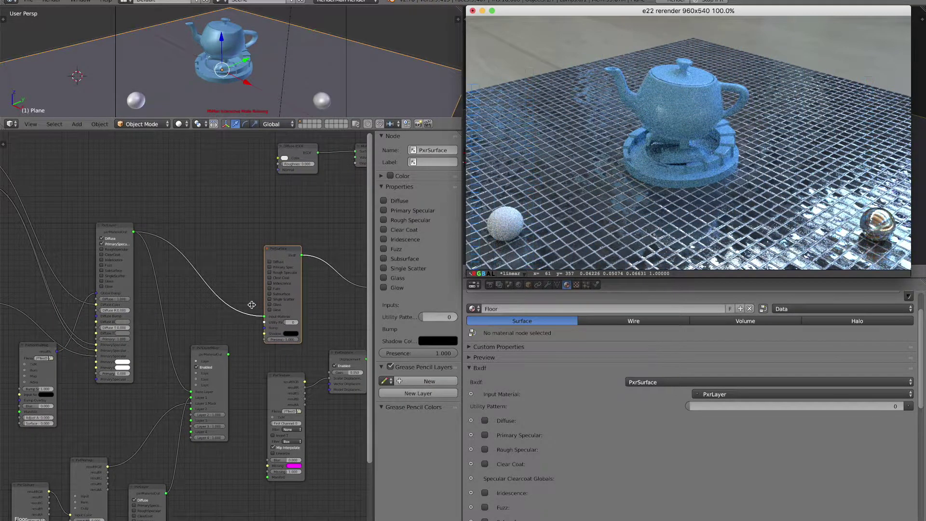
{"action": "scroll", "coordinate": [265, 290], "scroll_direction": "left", "scroll_amount": 8}
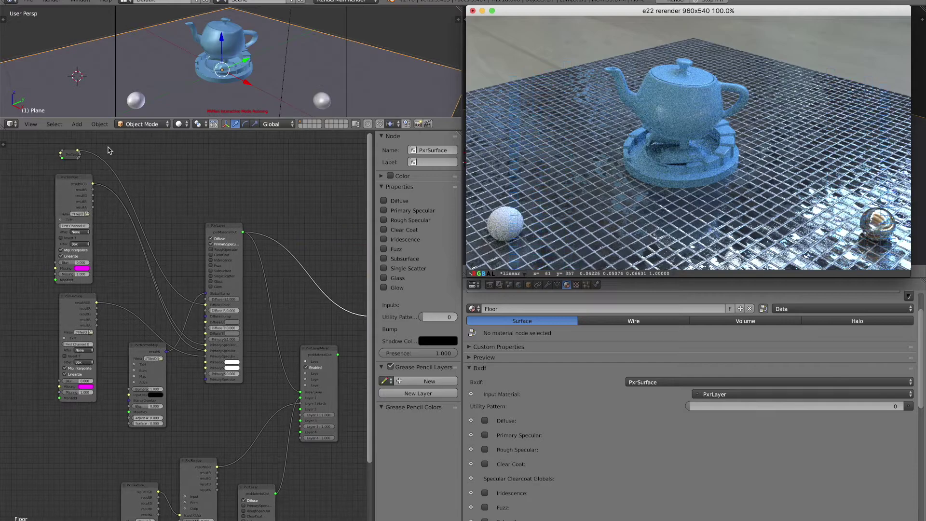
{"action": "left_click", "coordinate": [65, 157]}
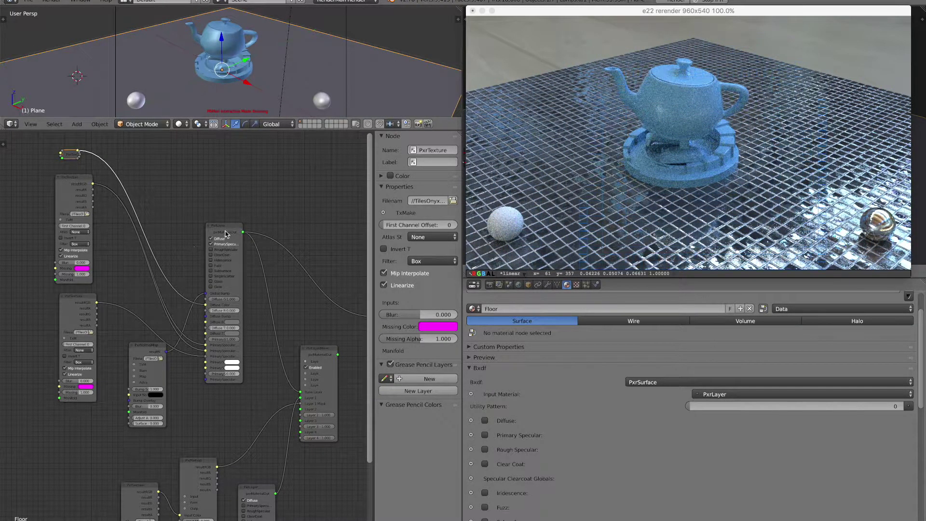
- Browse the tile texture's image files, showing TilesOnyxOpaloBlack001_GLOSS_2K.jpg
{"action": "scroll", "coordinate": [253, 236], "scroll_direction": "right", "scroll_amount": 2, "text": "ctrl"}
{"action": "scroll", "coordinate": [257, 237], "scroll_direction": "right", "scroll_amount": 6, "text": "ctrl"}
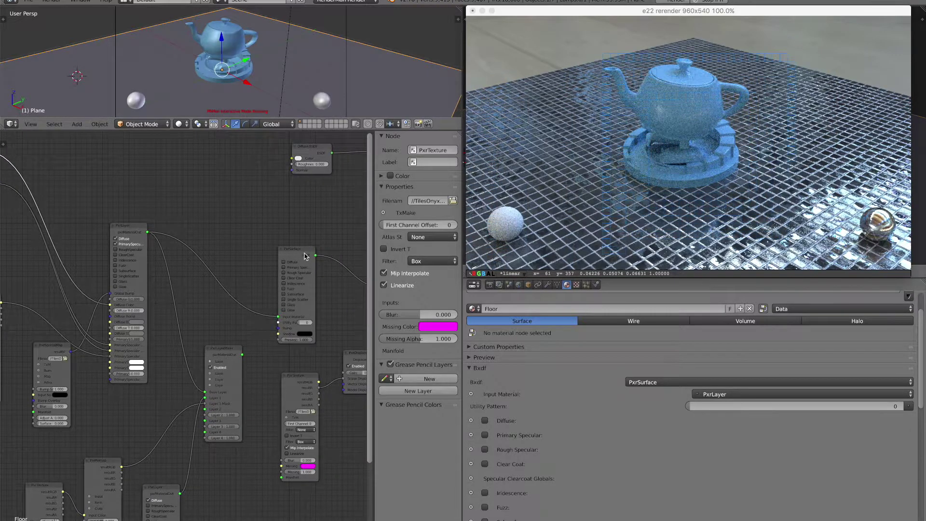
{"action": "scroll", "coordinate": [291, 251], "scroll_direction": "left", "scroll_amount": 5, "text": "ctrl"}
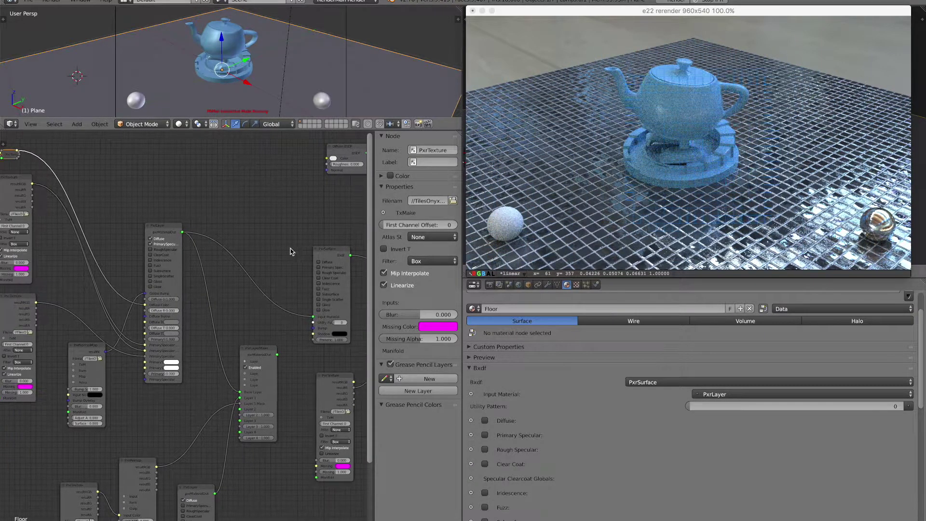
{"action": "scroll", "coordinate": [291, 251], "scroll_direction": "right", "scroll_amount": 4, "text": "ctrl"}
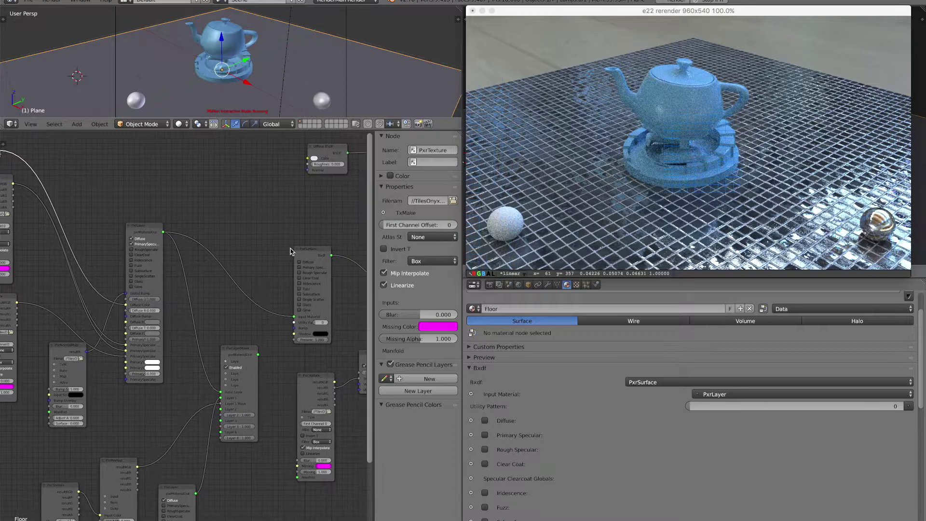
{"action": "scroll", "coordinate": [221, 248], "scroll_direction": "left", "scroll_amount": 4, "text": "ctrl"}
{"action": "scroll", "coordinate": [221, 248], "scroll_direction": "left", "scroll_amount": 4, "text": "ctrl"}
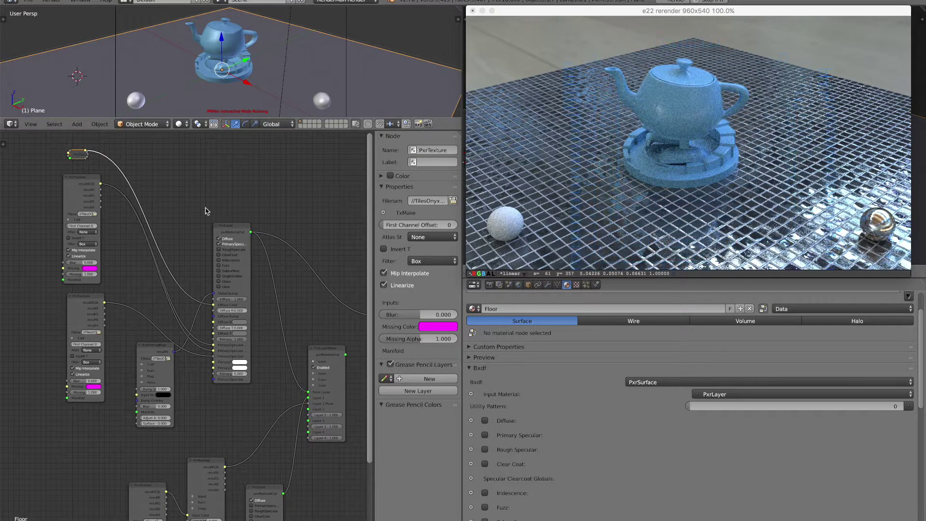
{"action": "left_click", "coordinate": [96, 214]}
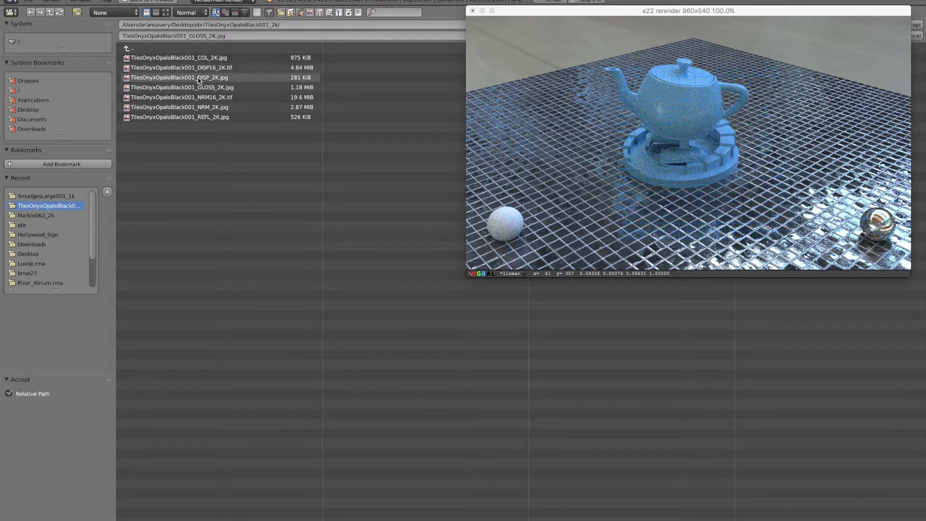
{"action": "left_click", "coordinate": [918, 36]}
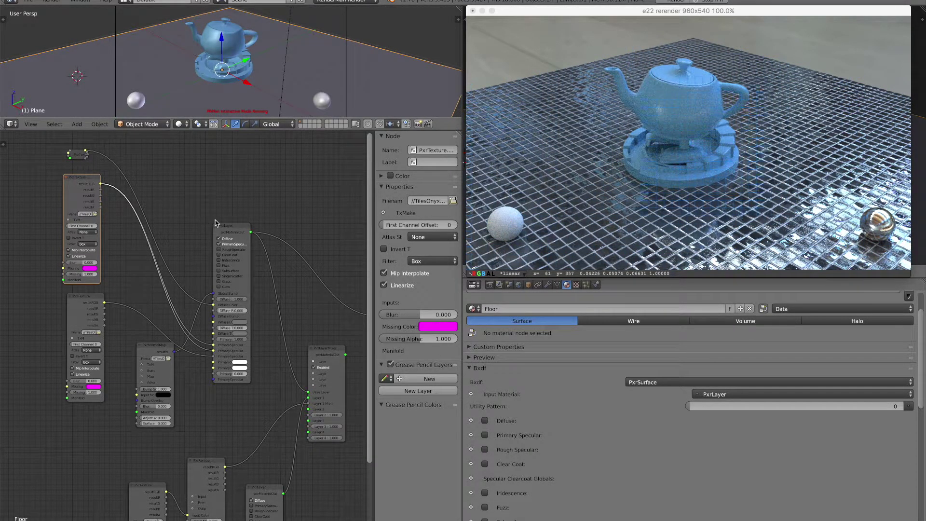
- Select the tile PxrLayer node to view its Diffuse and PrimarySpecular settings
{"action": "scroll", "coordinate": [215, 222], "scroll_direction": "right", "scroll_amount": 5}
{"action": "scroll", "coordinate": [216, 223], "scroll_direction": "right", "scroll_amount": 4}
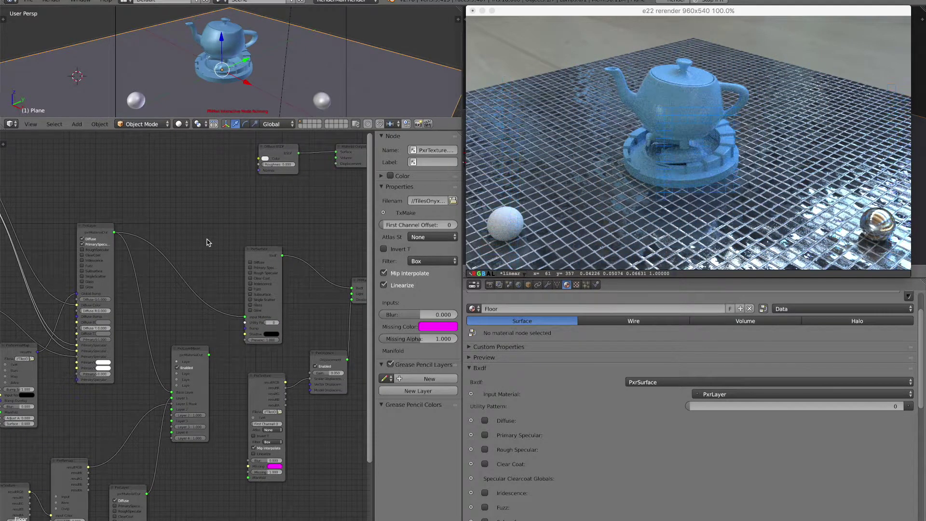
{"action": "scroll", "coordinate": [208, 242], "scroll_direction": "left", "scroll_amount": 5}
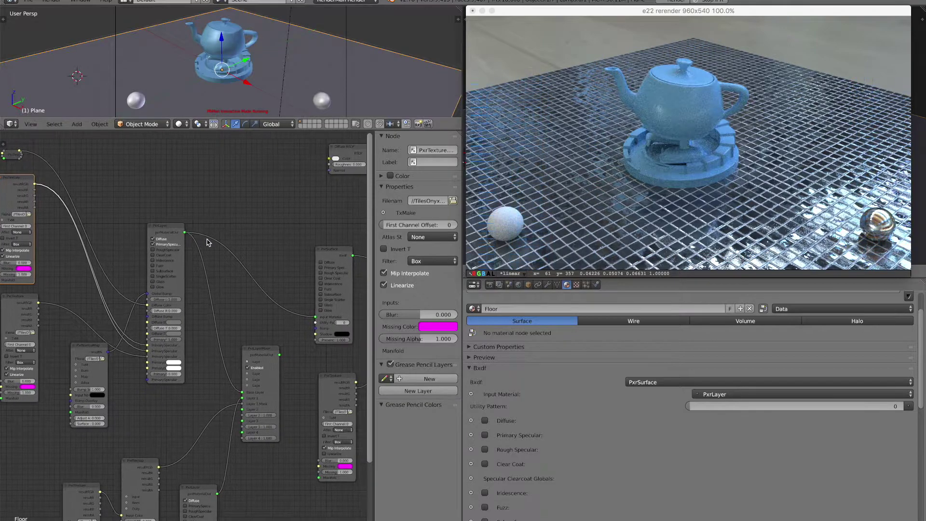
{"action": "scroll", "coordinate": [208, 242], "scroll_direction": "right", "scroll_amount": 2}
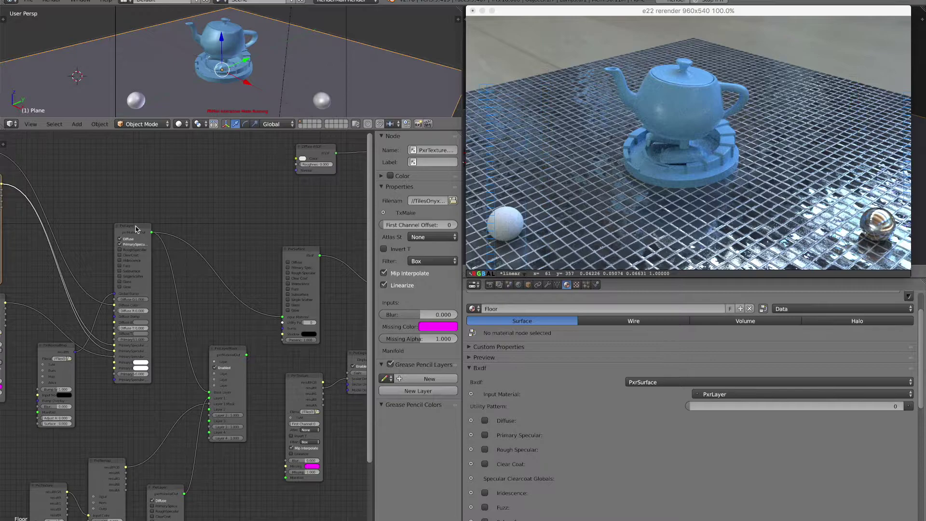
{"action": "left_click", "coordinate": [136, 229]}
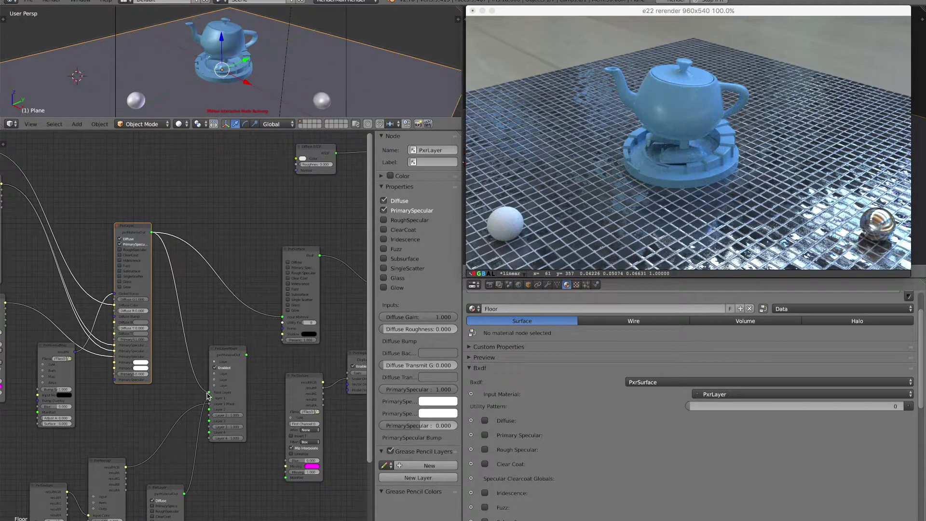
- Move the tile PxrLayer link from the mixer's Base Layer to PxrSurface Input Material; raise the mixer
{"action": "left_click_drag", "start_coordinate": [209, 392], "coordinate": [185, 319]}
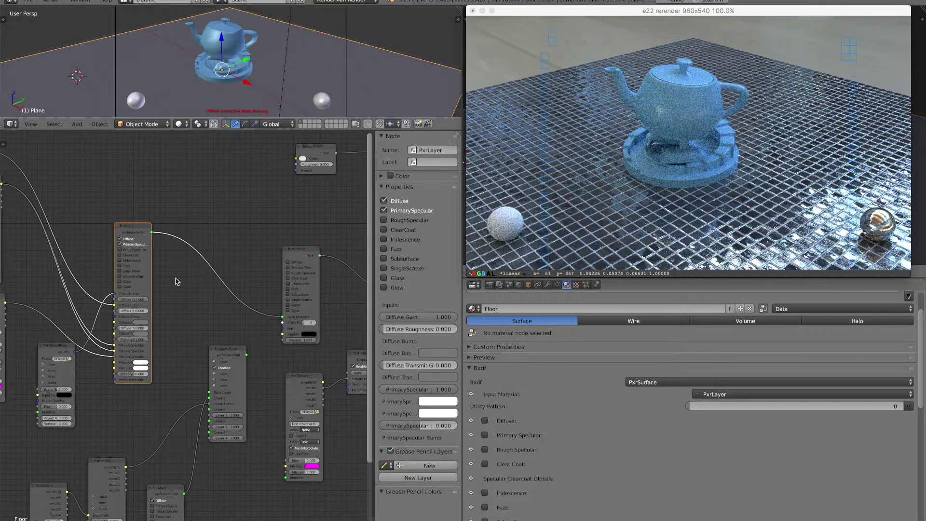
{"action": "left_click_drag", "start_coordinate": [147, 236], "coordinate": [295, 326]}
{"action": "left_click_drag", "start_coordinate": [228, 347], "coordinate": [228, 322]}
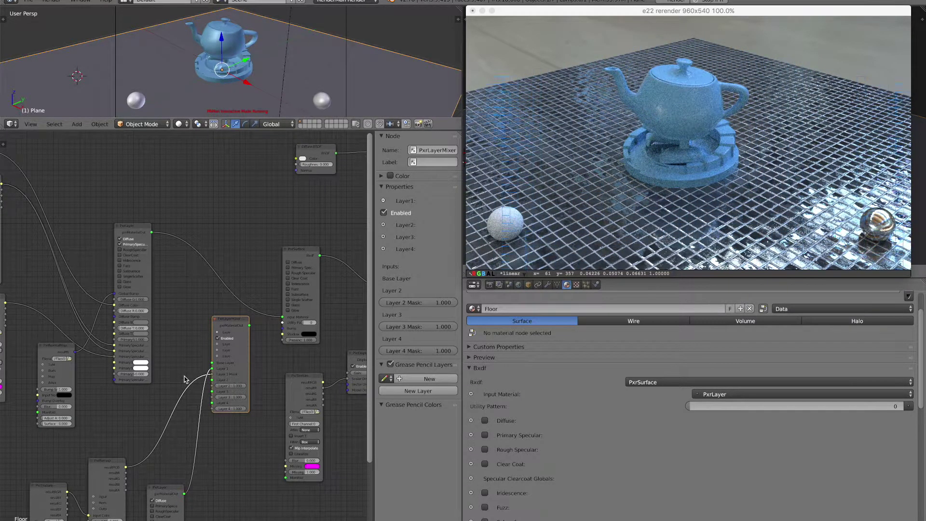
- Connect the PxrRemap and dust PxrLayer outputs to the mixer's Layer 1 Mask and Layer 1
{"action": "scroll", "coordinate": [184, 379], "scroll_direction": "down", "scroll_amount": 5}
{"action": "scroll", "coordinate": [184, 379], "scroll_direction": "left", "scroll_amount": 5}
{"action": "scroll", "coordinate": [184, 379], "scroll_direction": "right", "scroll_amount": 3}
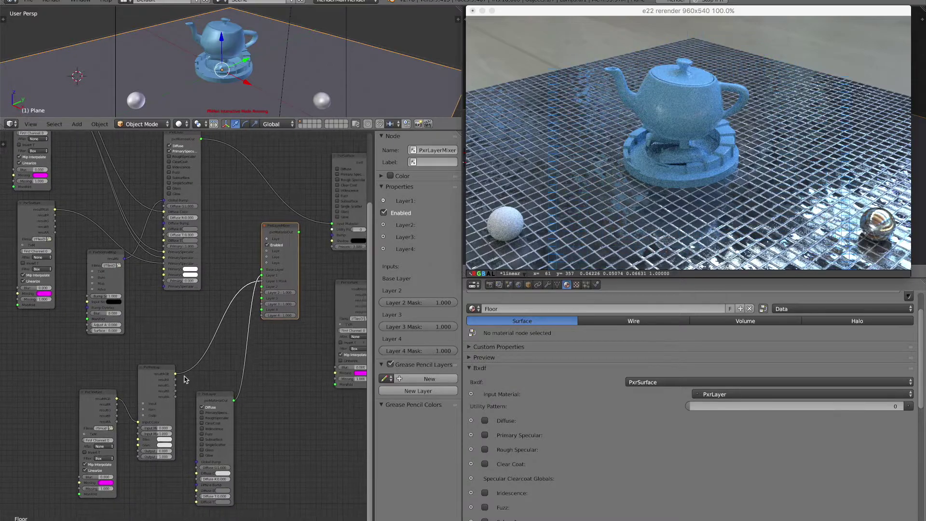
{"action": "scroll", "coordinate": [183, 379], "scroll_direction": "up", "scroll_amount": 2, "text": "shift"}
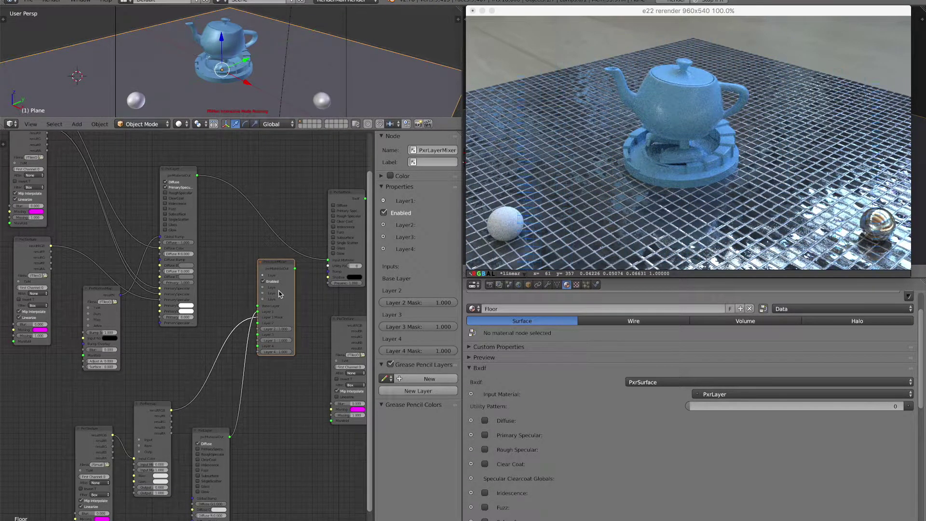
{"action": "scroll", "coordinate": [282, 287], "scroll_direction": "up", "scroll_amount": 4}
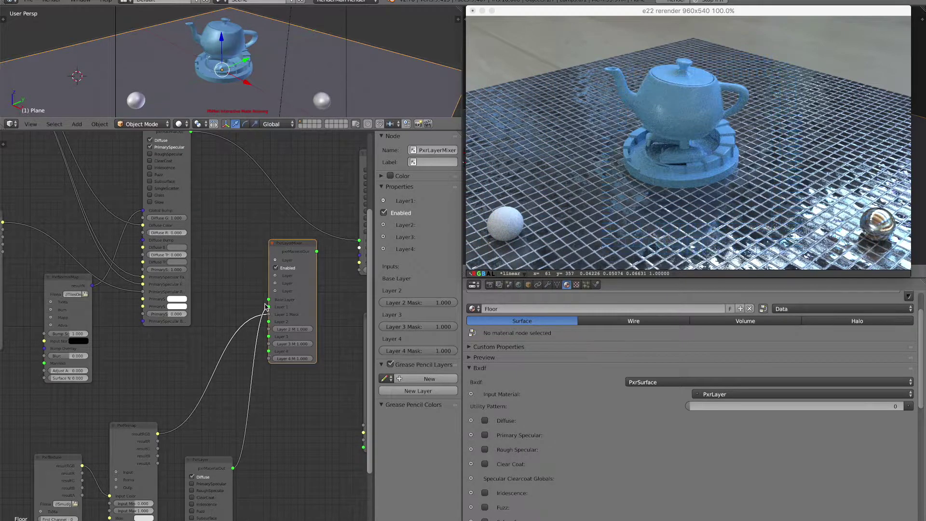
{"action": "left_click_drag", "start_coordinate": [266, 306], "coordinate": [268, 307]}
- Replace the base PxrLayer on PxrSurface Input Material with the PxrLayerMixer output
{"action": "left_click_drag", "start_coordinate": [360, 240], "coordinate": [322, 226]}
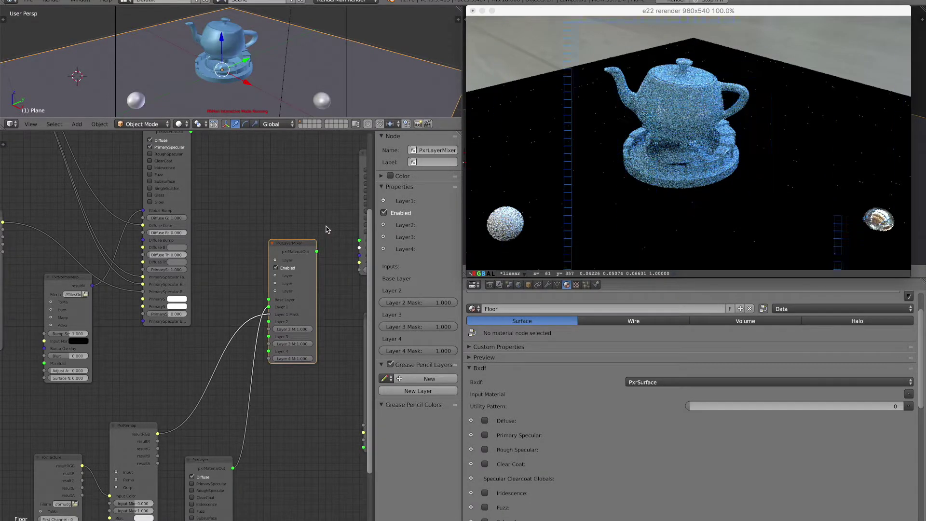
{"action": "middle_click_drag", "start_coordinate": [326, 229], "coordinate": [311, 228]}
{"action": "left_click_drag", "start_coordinate": [302, 251], "coordinate": [344, 240]}
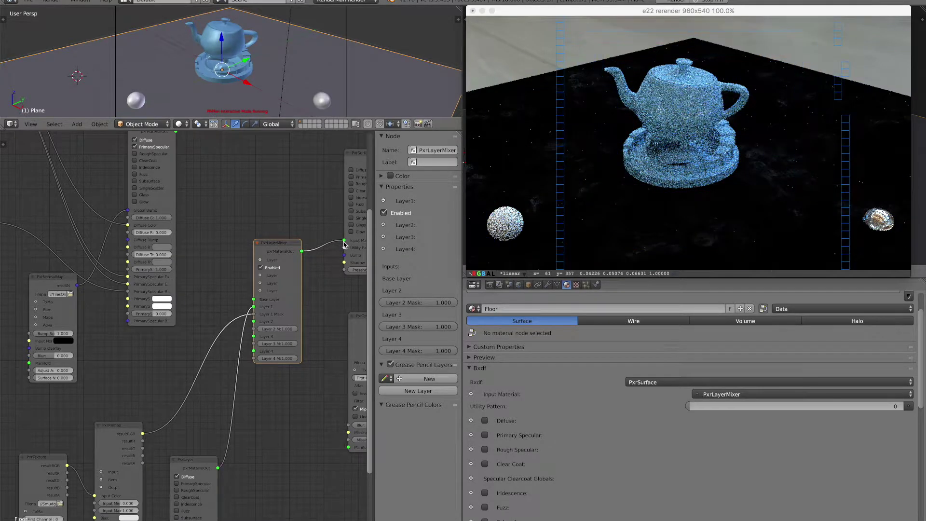
{"action": "mouse_move", "coordinate": [230, 189]}
{"action": "middle_mouse_down"}
{"action": "mouse_move", "coordinate": [191, 189]}
{"action": "mouse_move", "coordinate": [239, 187]}
{"action": "middle_mouse_up"}
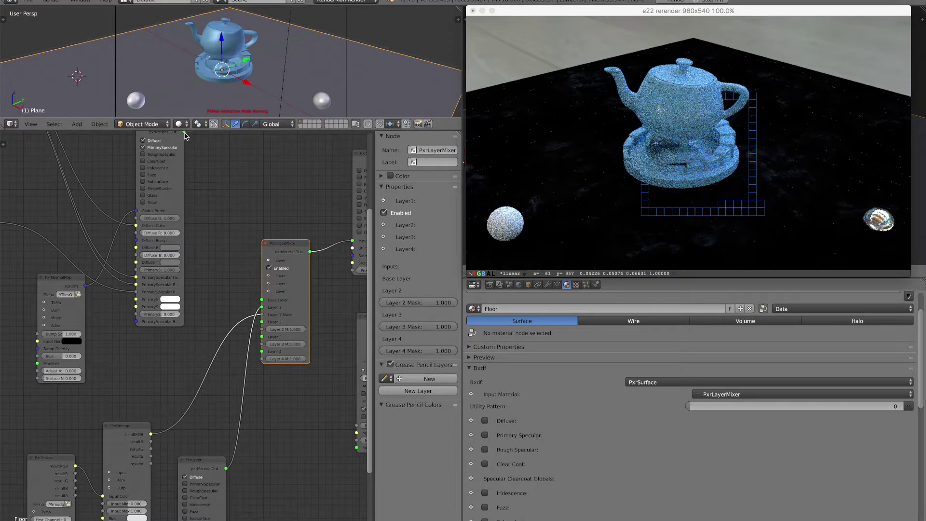
- Plug the tiled floor PxrLayer into the PxrLayerMixer's Base Layer socket
{"action": "left_click_drag", "start_coordinate": [185, 133], "coordinate": [260, 302]}
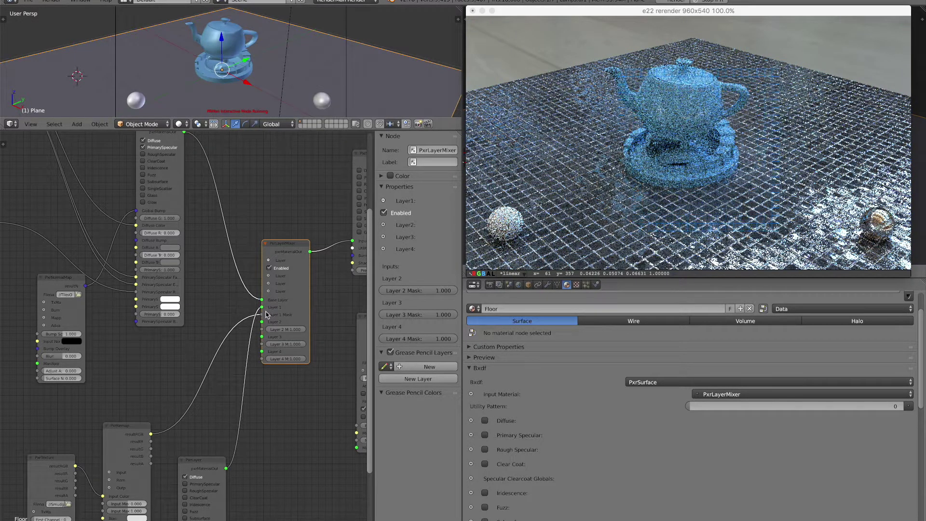
{"action": "middle_click_drag", "start_coordinate": [120, 291], "coordinate": [191, 292]}
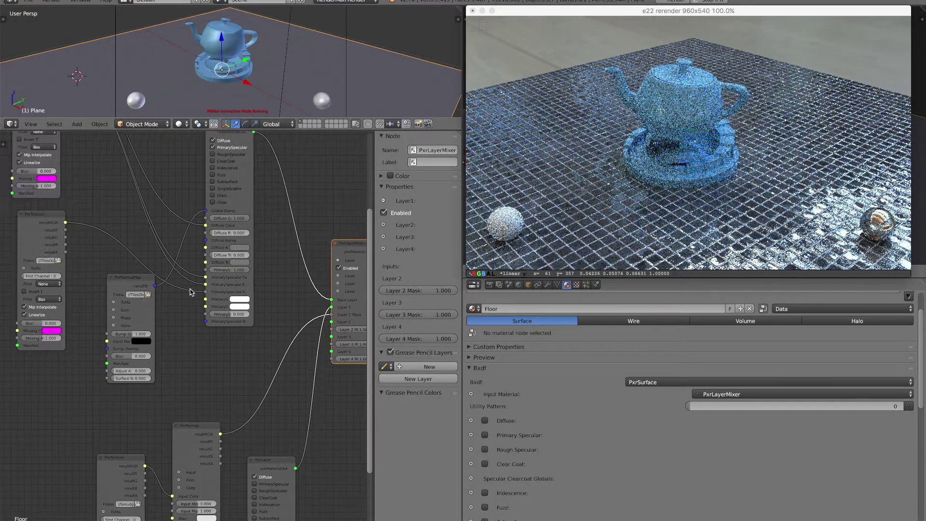
{"action": "scroll", "coordinate": [192, 287], "scroll_direction": "down", "scroll_amount": 2, "text": "shift"}
{"action": "scroll", "coordinate": [269, 285], "scroll_direction": "right", "scroll_amount": 3, "text": "ctrl"}
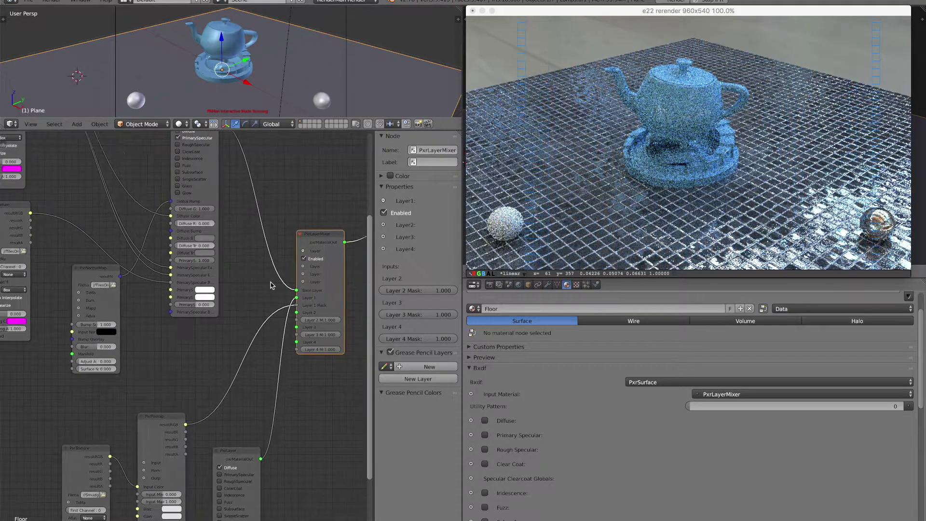
{"action": "scroll", "coordinate": [270, 285], "scroll_direction": "down", "scroll_amount": 2, "text": "shift"}
{"action": "scroll", "coordinate": [271, 285], "scroll_direction": "right", "scroll_amount": 1, "text": "ctrl"}
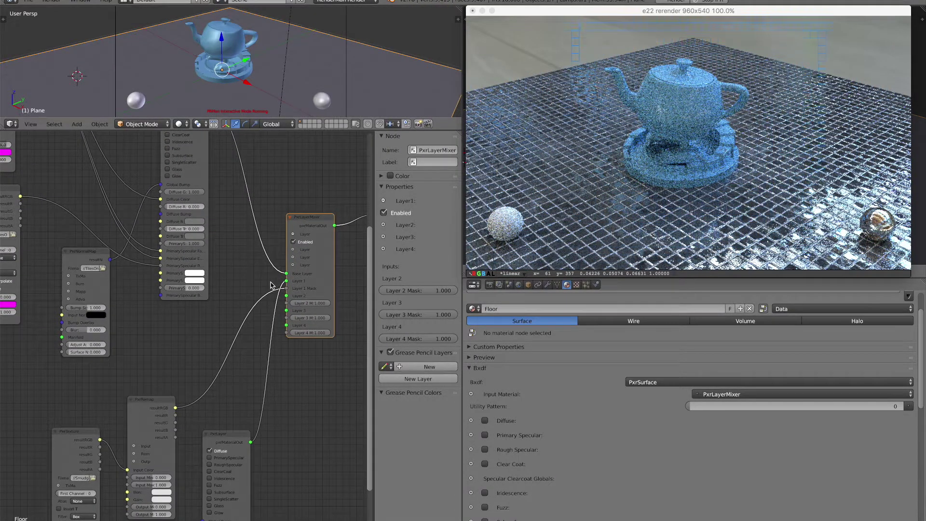
{"action": "scroll", "coordinate": [261, 321], "scroll_direction": "down", "scroll_amount": 5, "text": "shift"}
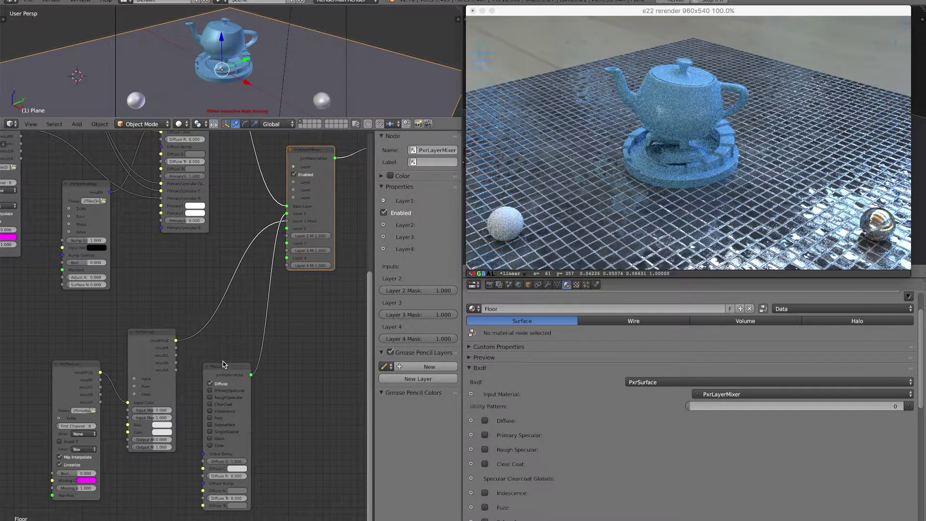
- Set the dust PxrLayer's Diffuse Roughness to 0.573
{"action": "left_click_drag", "start_coordinate": [223, 478], "coordinate": [241, 478]}
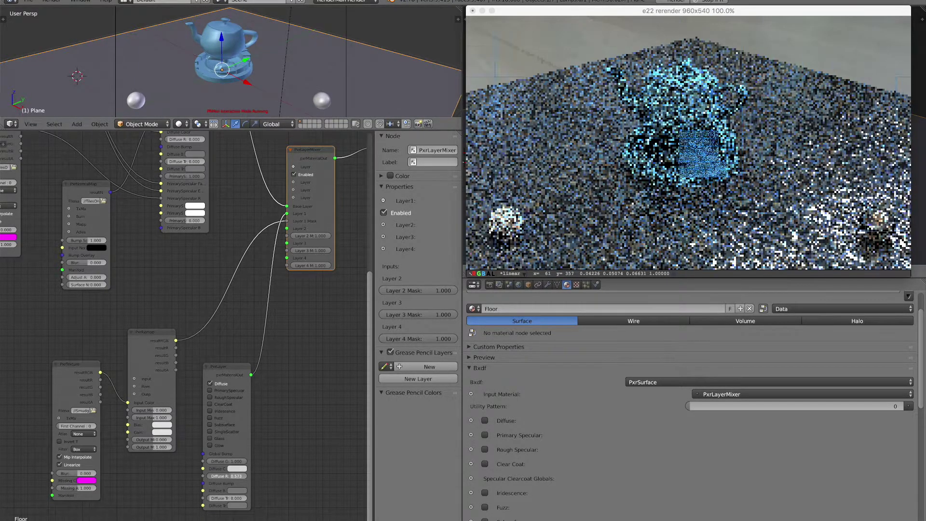
{"action": "left_click_drag", "start_coordinate": [227, 479], "coordinate": [232, 479]}
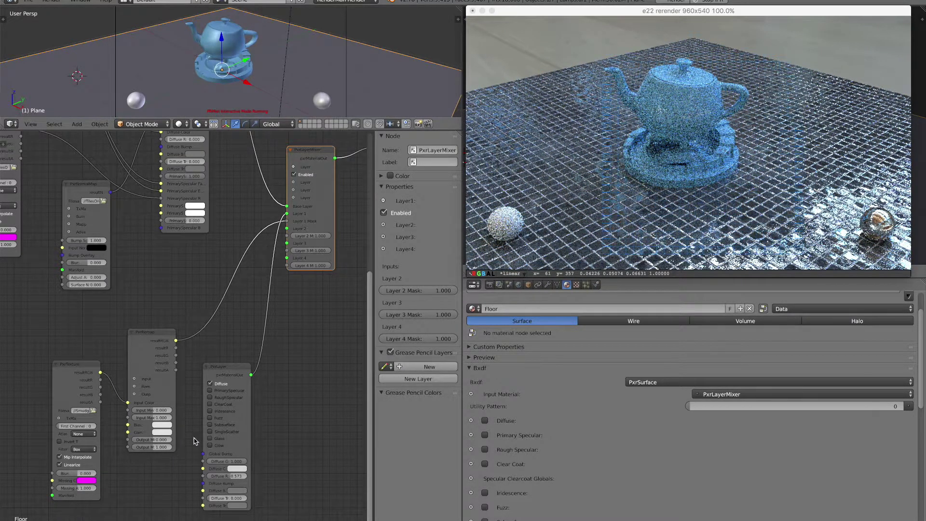
{"action": "mouse_move", "coordinate": [295, 516]}
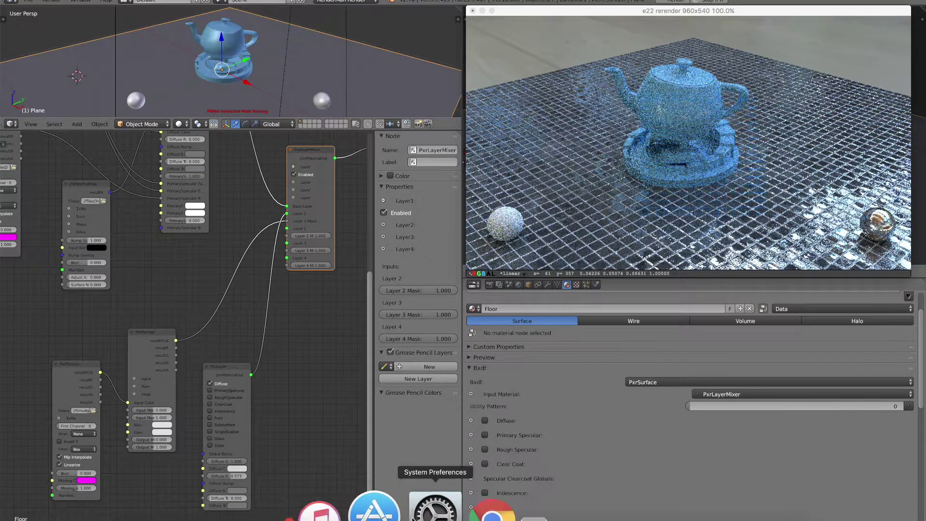
- In Chrome, close Smudges Large 001 and return to the Poliigon texture list
{"action": "left_click", "coordinate": [428, 509]}
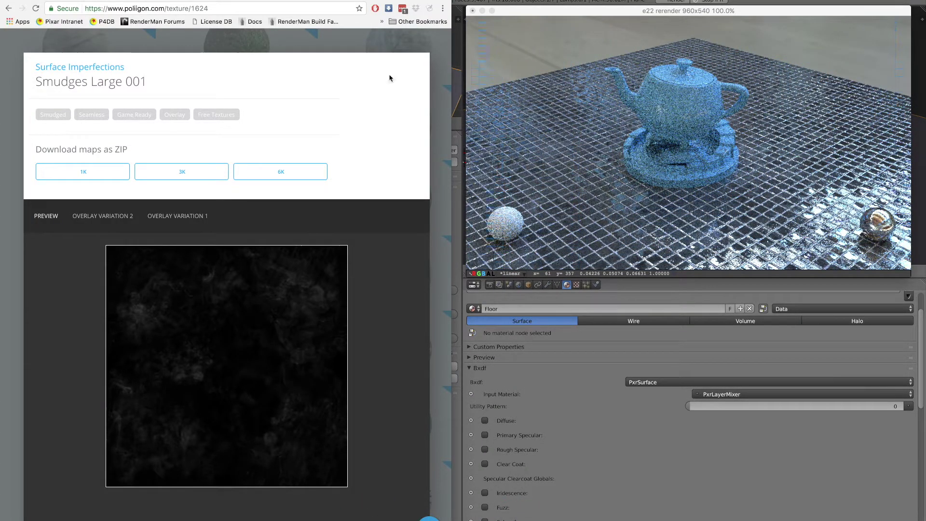
{"action": "left_click", "coordinate": [397, 48]}
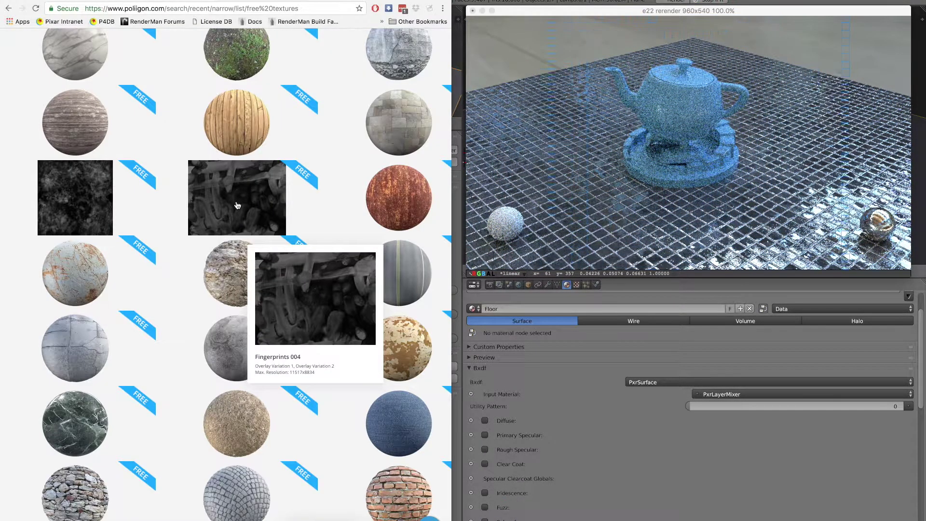
{"action": "scroll", "coordinate": [55, 197], "scroll_direction": "up", "scroll_amount": 4}
{"action": "scroll", "coordinate": [54, 198], "scroll_direction": "up", "scroll_amount": 2}
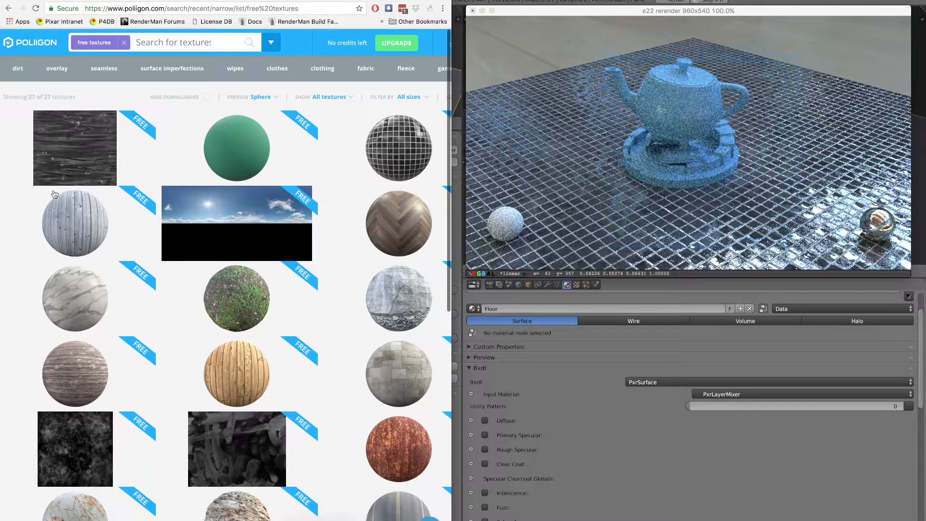
{"action": "scroll", "coordinate": [81, 145], "scroll_direction": "down", "scroll_amount": 2}
{"action": "scroll", "coordinate": [81, 145], "scroll_direction": "up", "scroll_amount": 2}
{"action": "scroll", "coordinate": [270, 167], "scroll_direction": "down", "scroll_amount": 5}
{"action": "scroll", "coordinate": [270, 167], "scroll_direction": "up", "scroll_amount": 5}
- View the Tiles Onyx Opalo Black 001 texture page, then return to Blender
{"action": "mouse_move", "coordinate": [403, 138]}
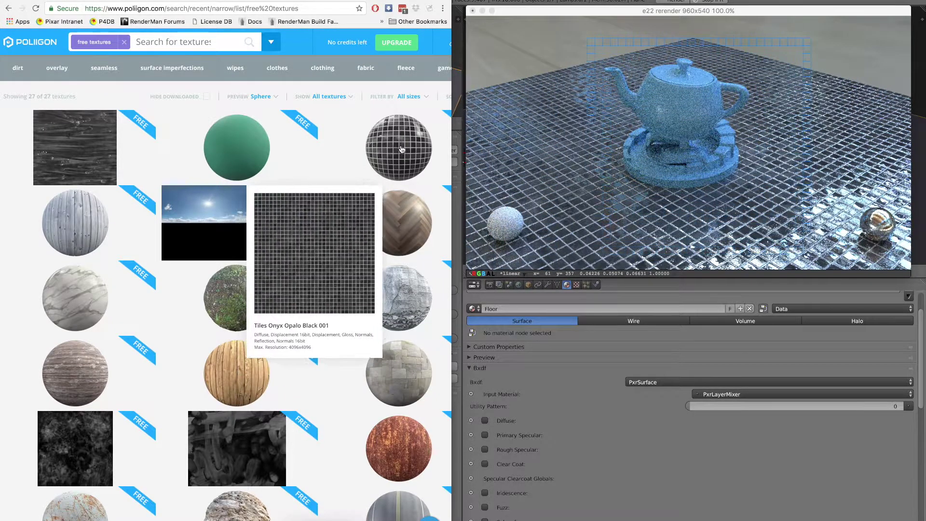
{"action": "left_click", "coordinate": [403, 140]}
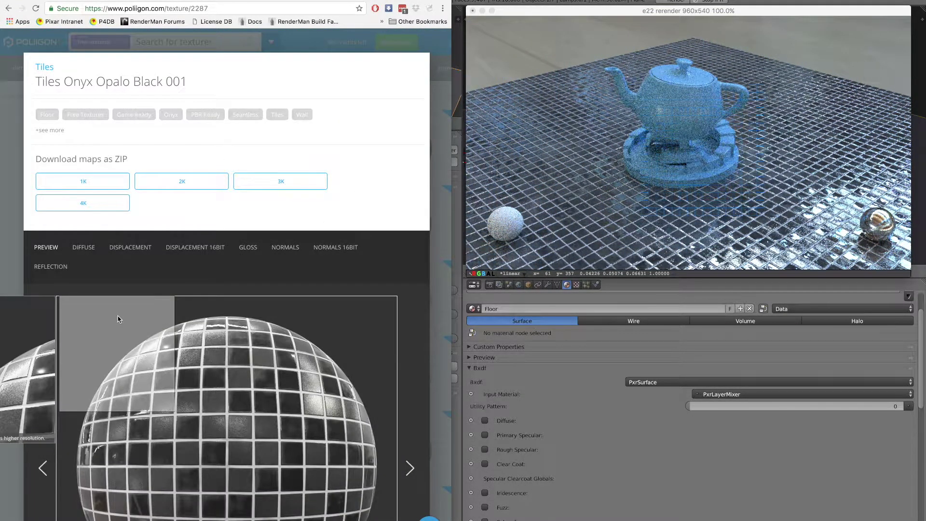
{"action": "left_click", "coordinate": [412, 41]}
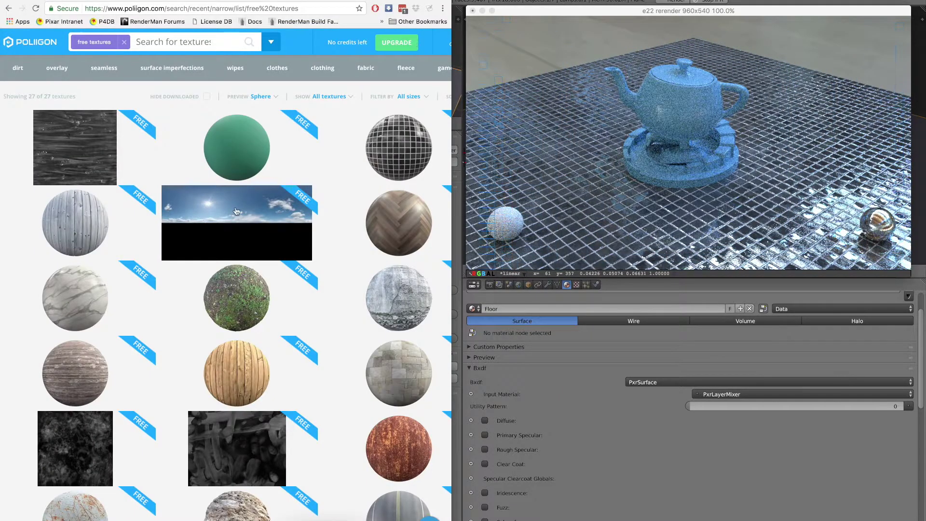
{"action": "scroll", "coordinate": [236, 211], "scroll_direction": "down", "scroll_amount": 5}
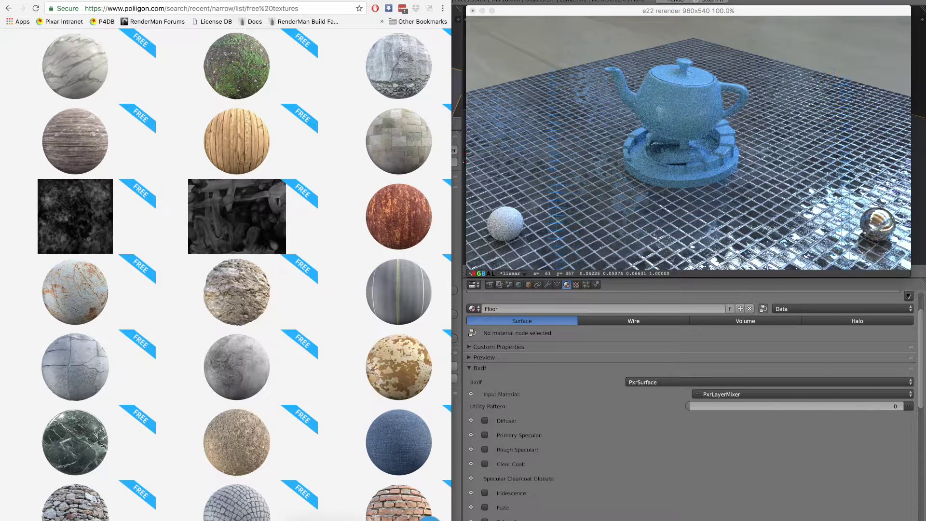
{"action": "key", "text": "super+Tab"}
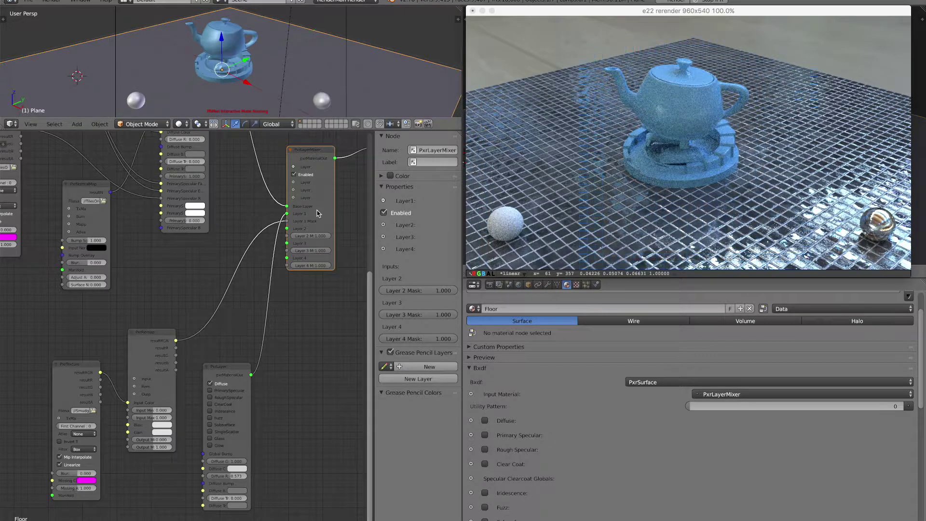
- Restart IPR, raise the PxrRemap gain to about 0.841, and bring up Finder
{"action": "left_click", "coordinate": [711, 1]}
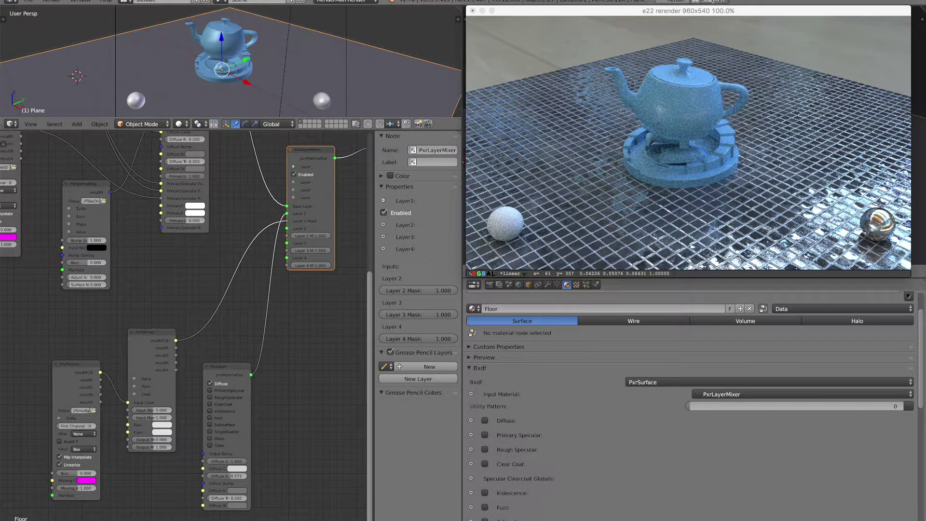
{"action": "key", "text": "F5"}
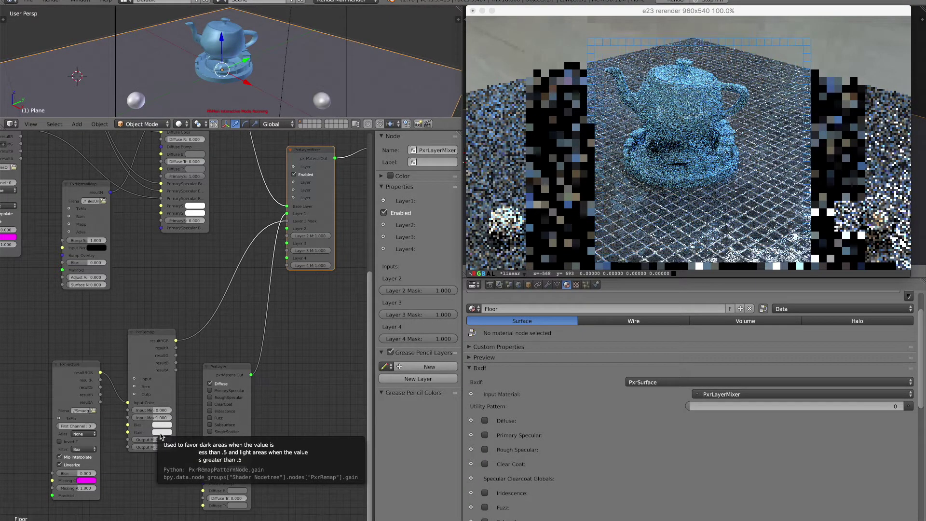
{"action": "left_click", "coordinate": [161, 433]}
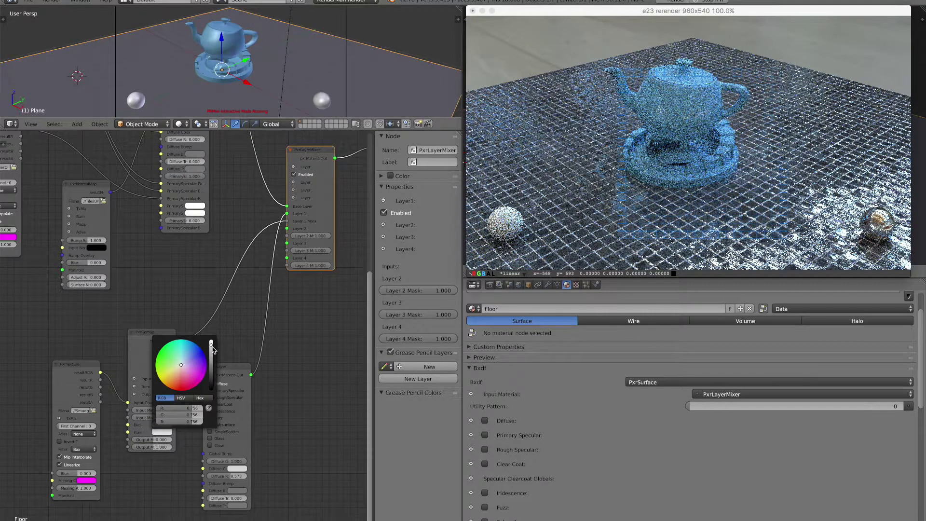
{"action": "scroll", "coordinate": [161, 434], "scroll_direction": "up", "scroll_amount": 1}
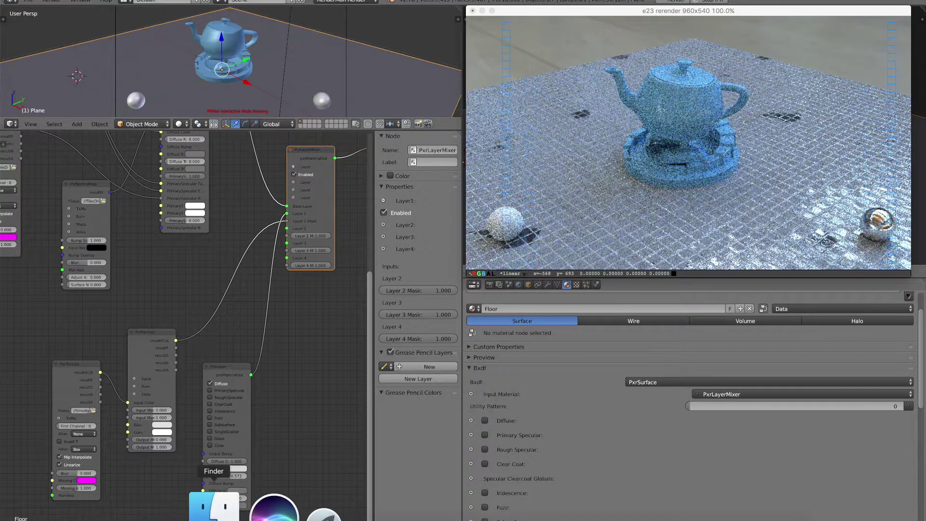
{"action": "left_click", "coordinate": [208, 508]}
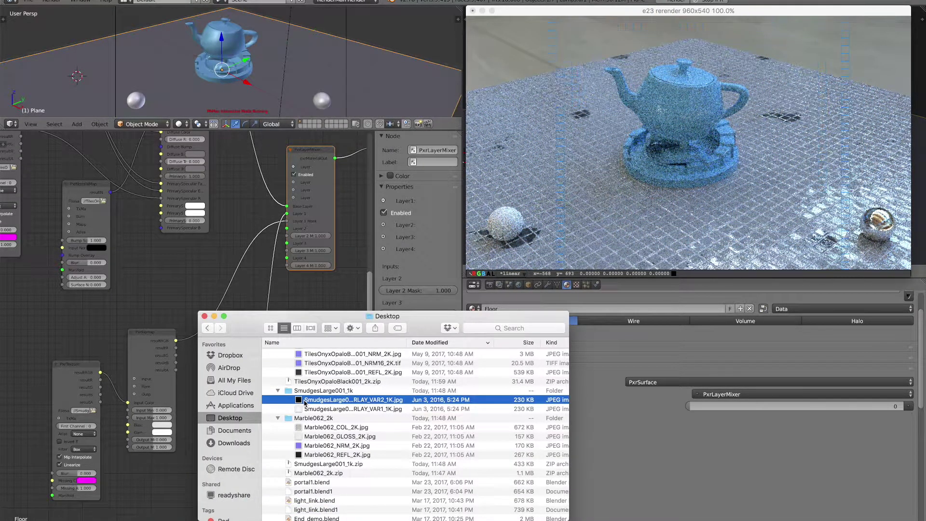
{"action": "key", "text": "space"}
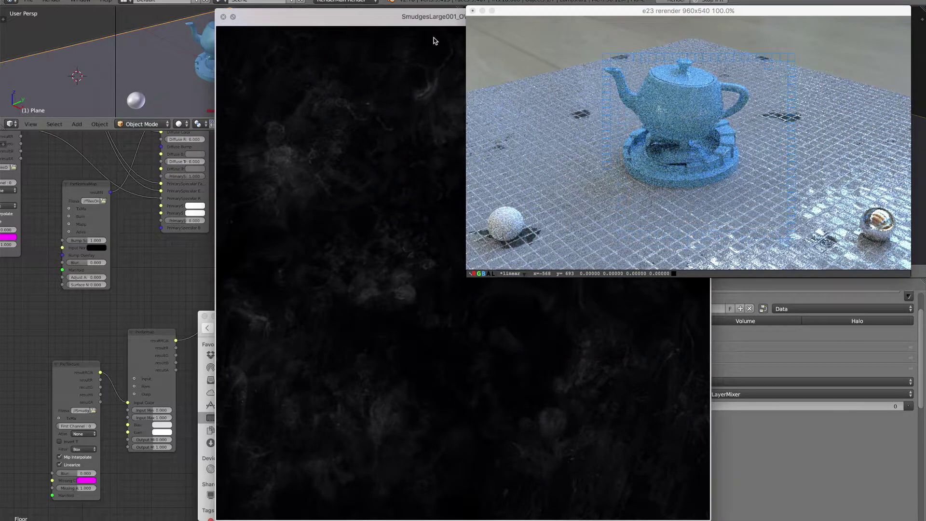
{"action": "left_click_drag", "start_coordinate": [433, 38], "coordinate": [217, 35]}
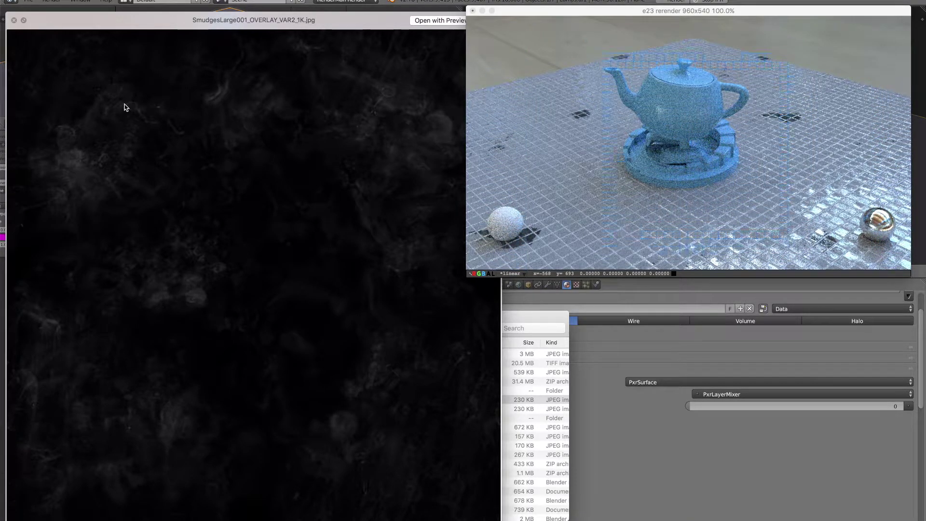
{"action": "key", "text": "space"}
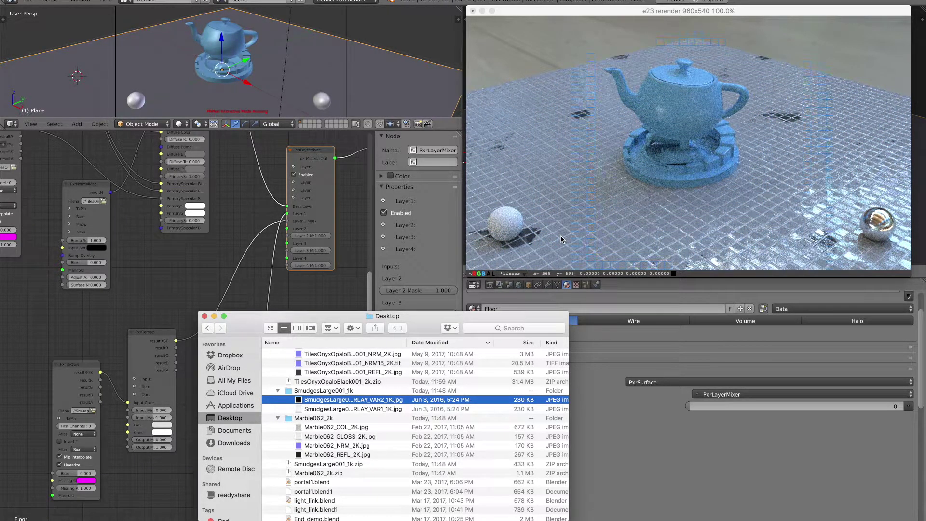
- Back in Blender, lower the PxrRemap gain to about 0.712 and edit Input Min
{"action": "left_click", "coordinate": [210, 294]}
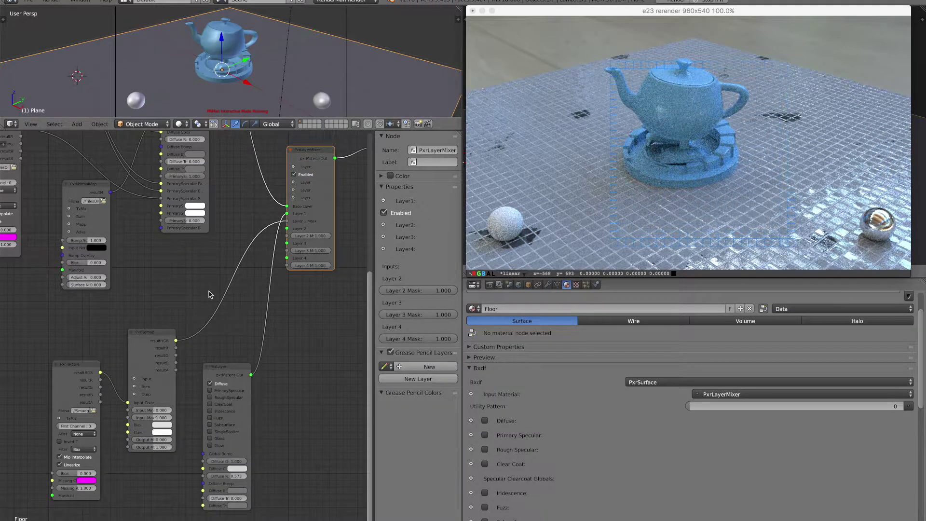
{"action": "left_click", "coordinate": [160, 433]}
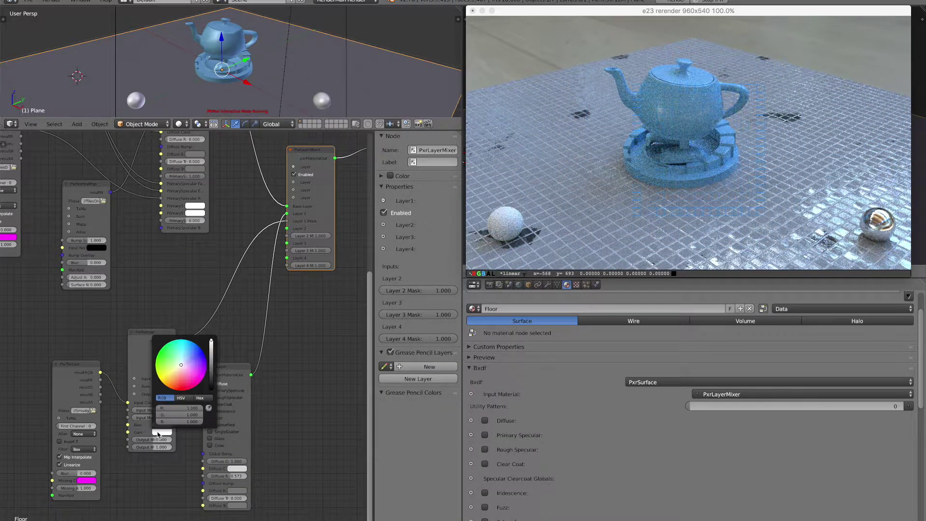
{"action": "left_click", "coordinate": [212, 344]}
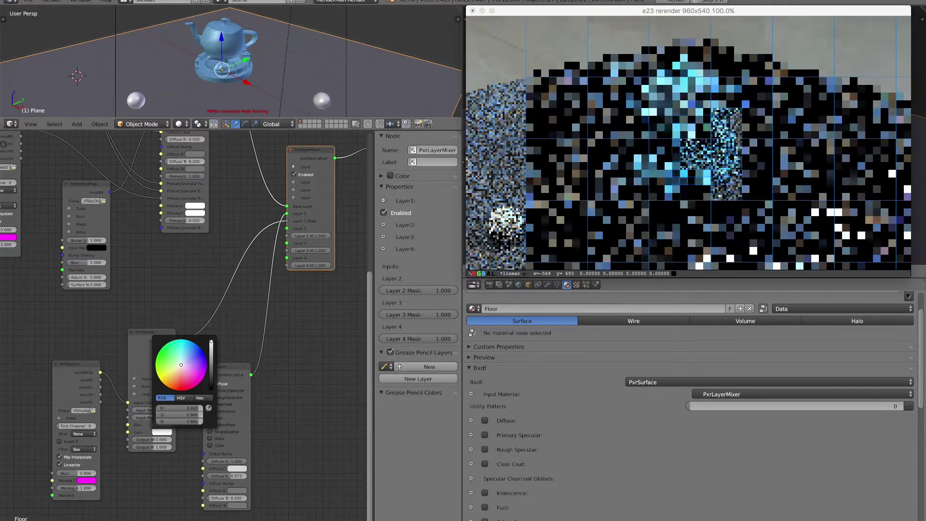
{"action": "left_click", "coordinate": [211, 346]}
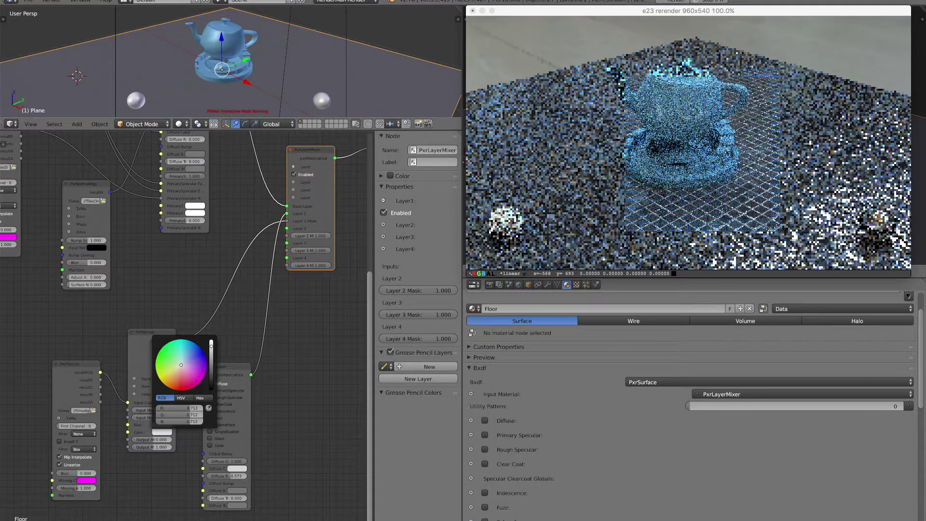
{"action": "left_click", "coordinate": [210, 347]}
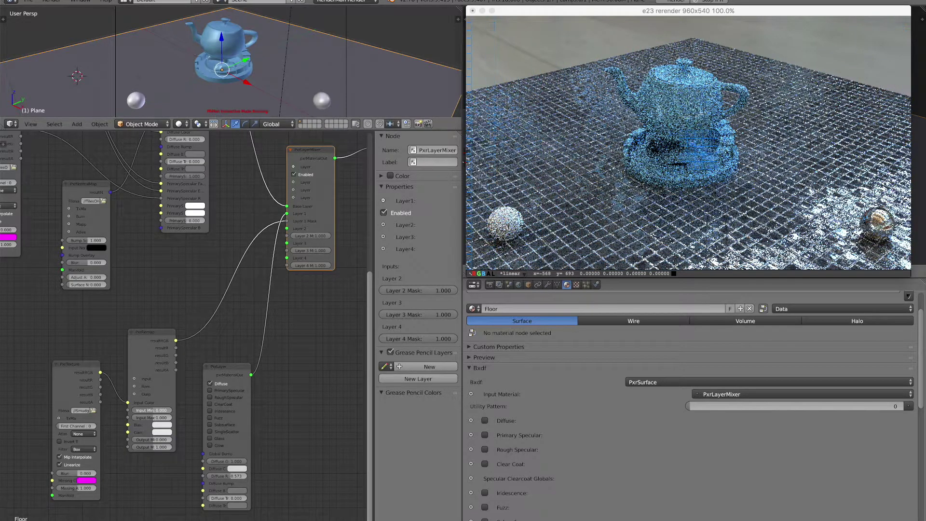
{"action": "left_click", "coordinate": [151, 411]}
{"action": "key", "text": "Return"}
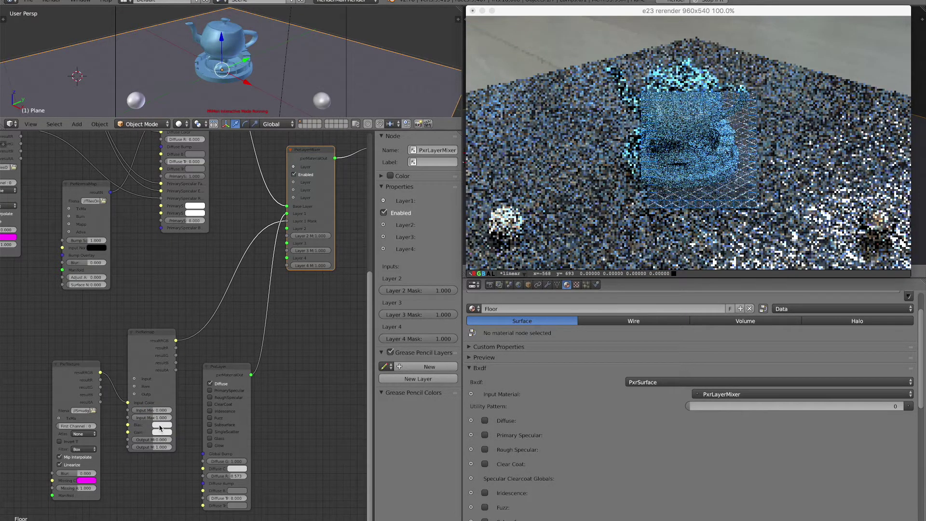
- Raise the PxrRemap bias colour value to 0.890
{"action": "left_click", "coordinate": [162, 424]}
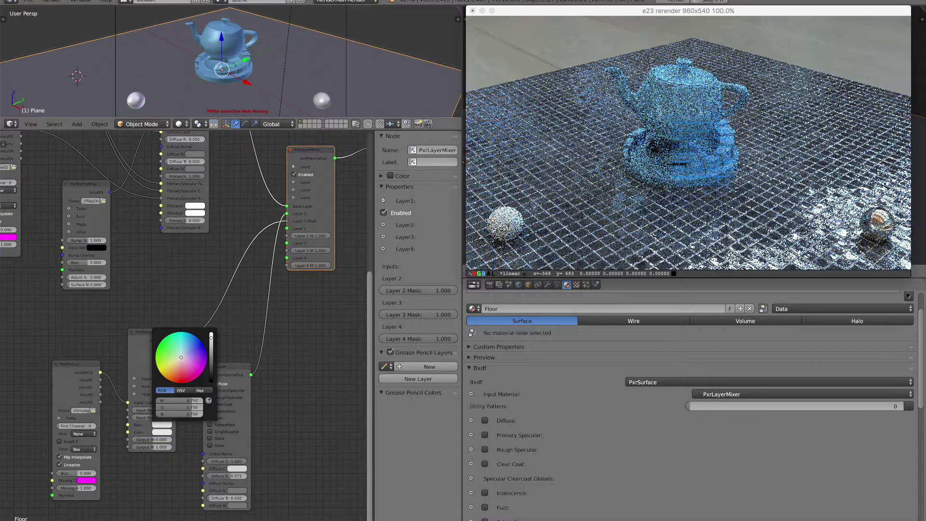
{"action": "left_click", "coordinate": [211, 336]}
{"action": "left_click", "coordinate": [211, 334]}
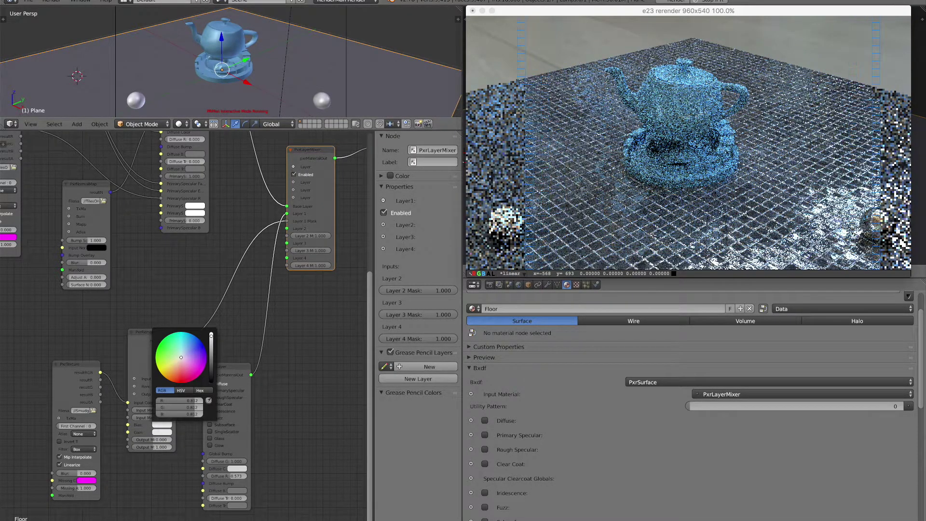
{"action": "left_click", "coordinate": [211, 333]}
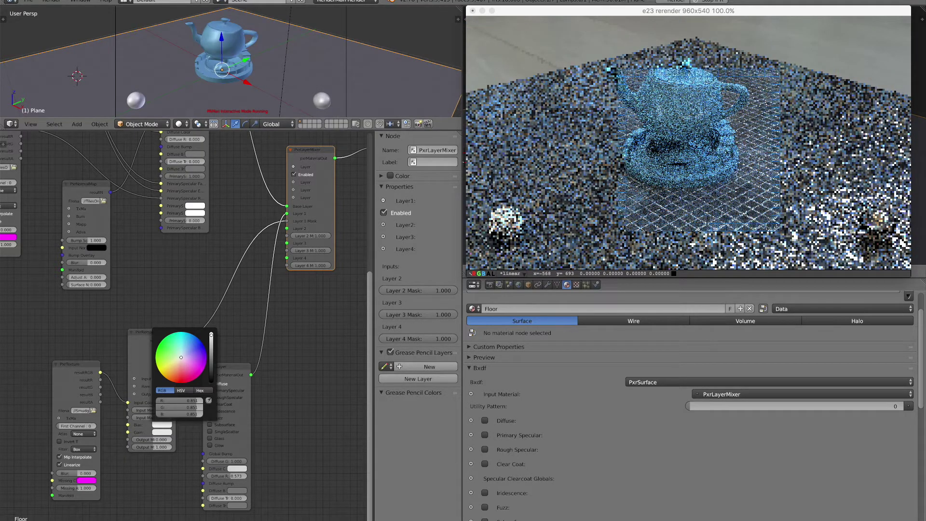
{"action": "left_click", "coordinate": [211, 333]}
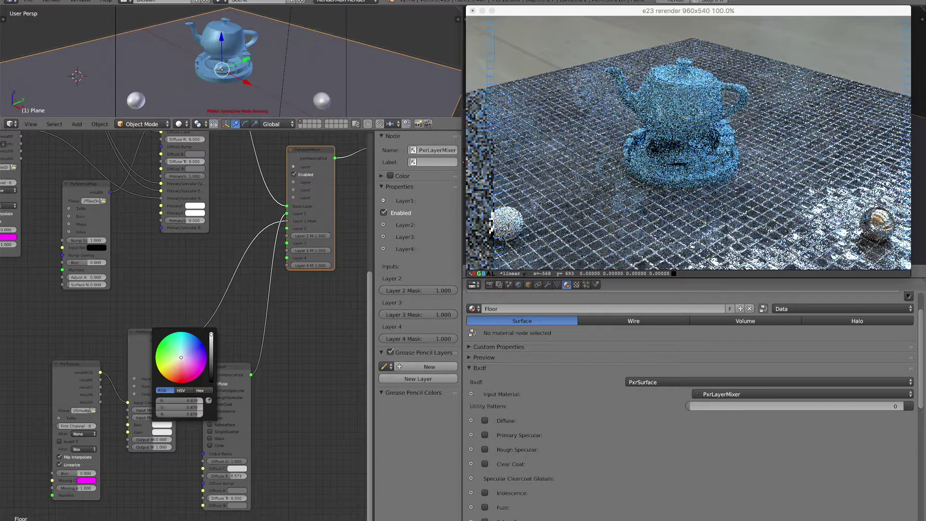
{"action": "left_click", "coordinate": [211, 333]}
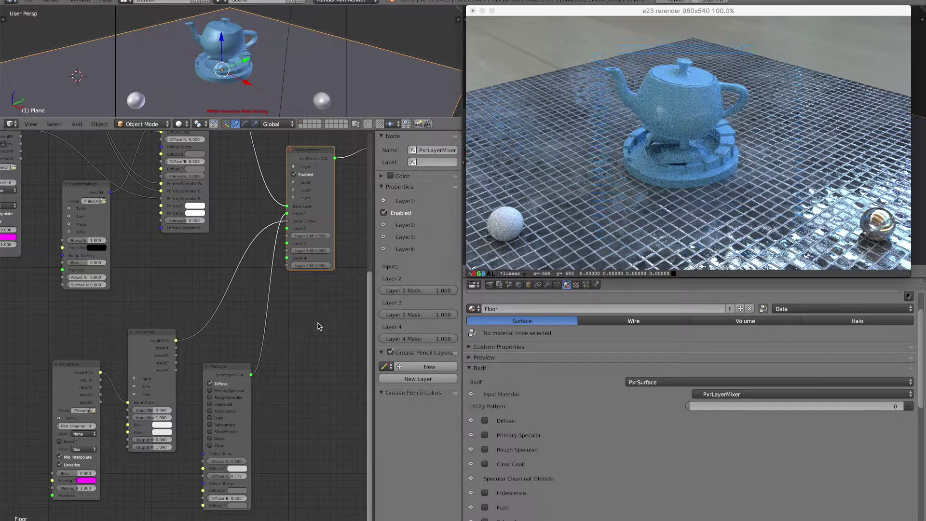
- Raise the PxrRemap Bias colour to 0.890 RGB so the dust layer settles on the floor
{"action": "scroll", "coordinate": [319, 327], "scroll_direction": "up", "scroll_amount": 10}
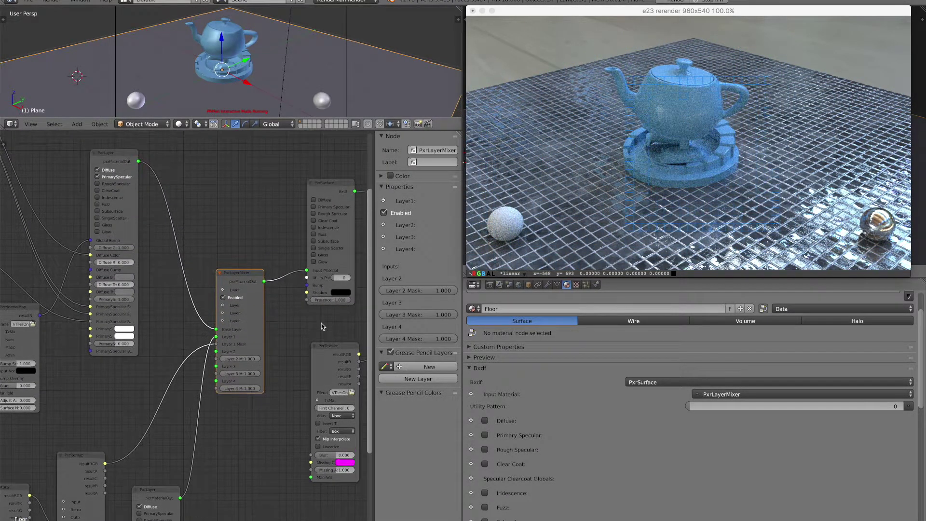
{"action": "scroll", "coordinate": [322, 326], "scroll_direction": "right", "scroll_amount": 5, "text": "ctrl"}
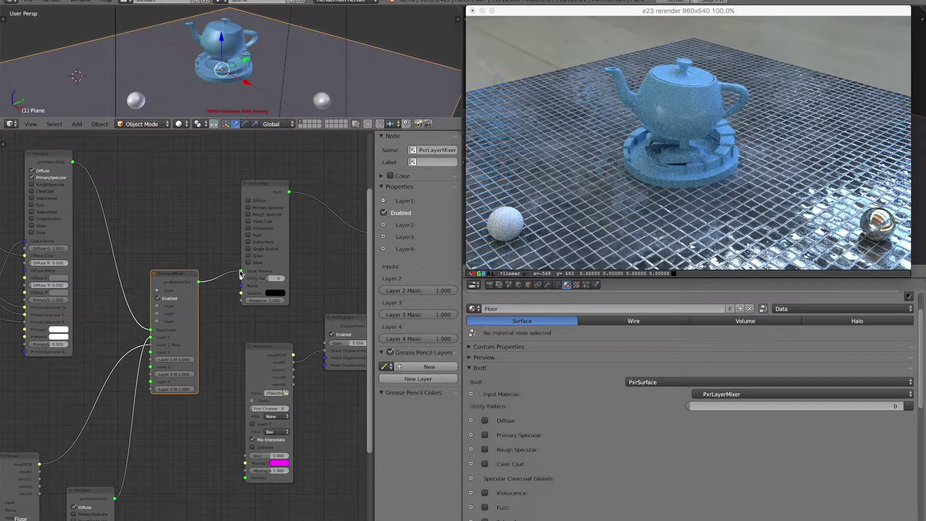
{"action": "scroll", "coordinate": [241, 274], "scroll_direction": "left", "scroll_amount": 5, "text": "ctrl"}
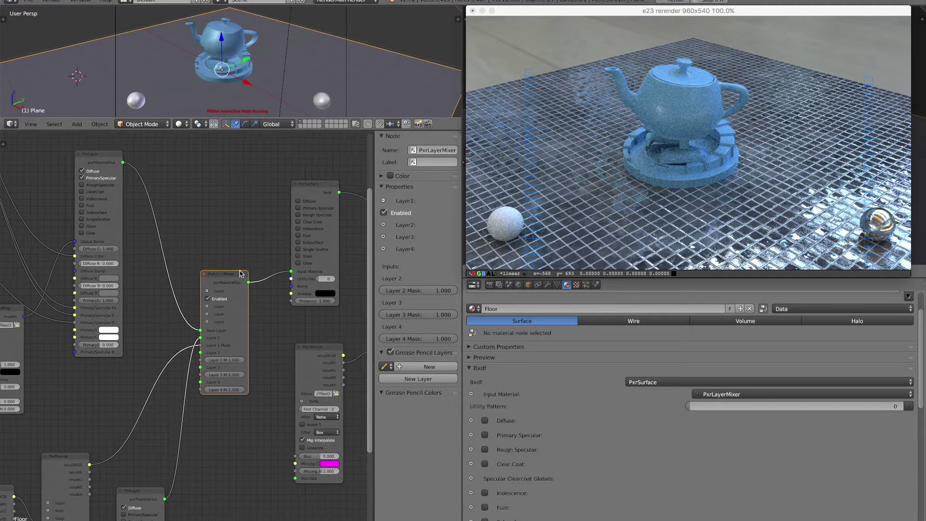
{"action": "scroll", "coordinate": [242, 274], "scroll_direction": "right", "scroll_amount": 6, "text": "ctrl"}
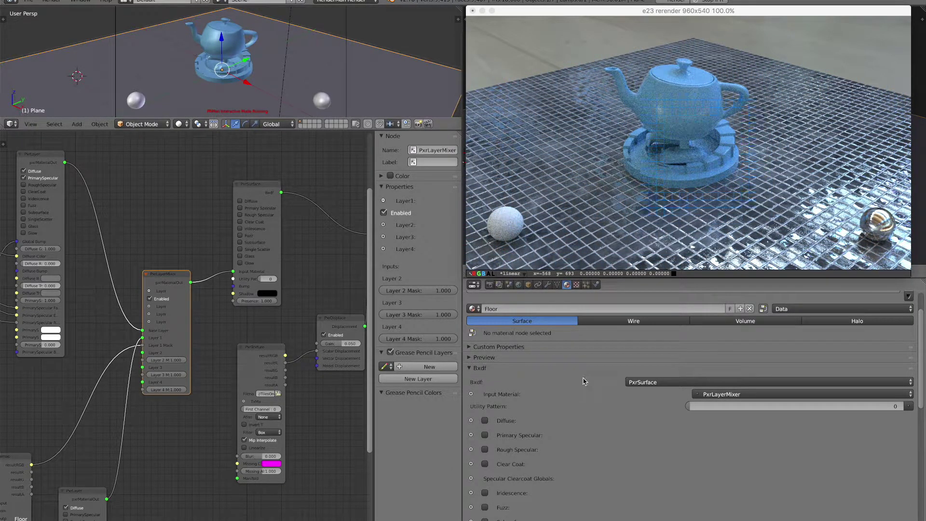
{"action": "left_click", "coordinate": [641, 383]}
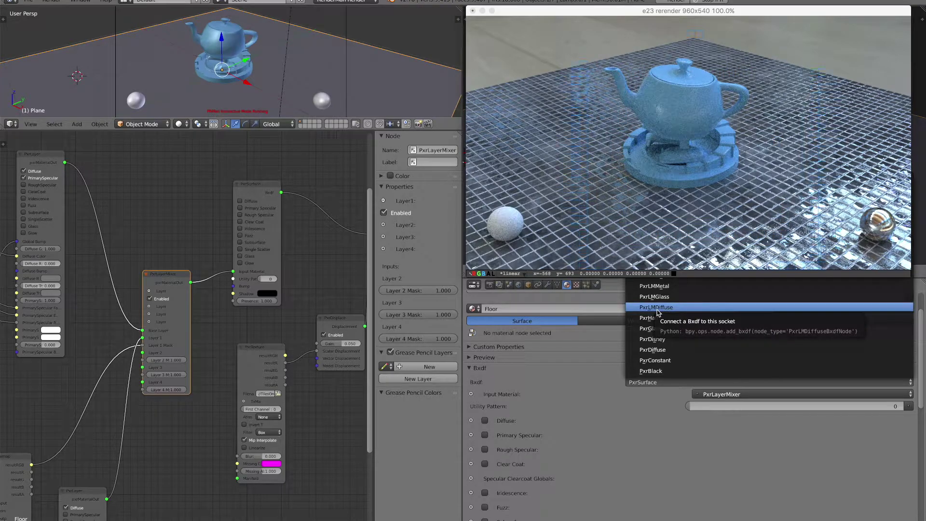
{"action": "left_click", "coordinate": [646, 373]}
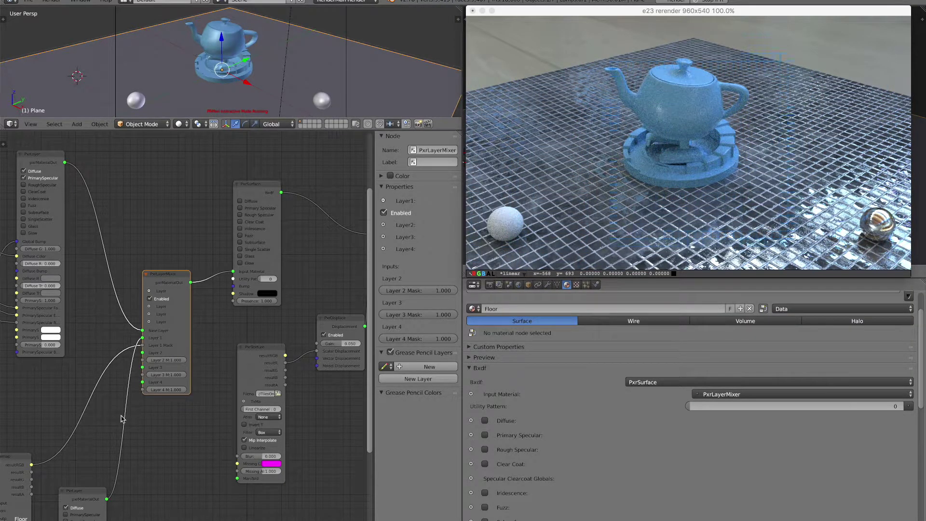
{"action": "key", "text": "shift+a"}
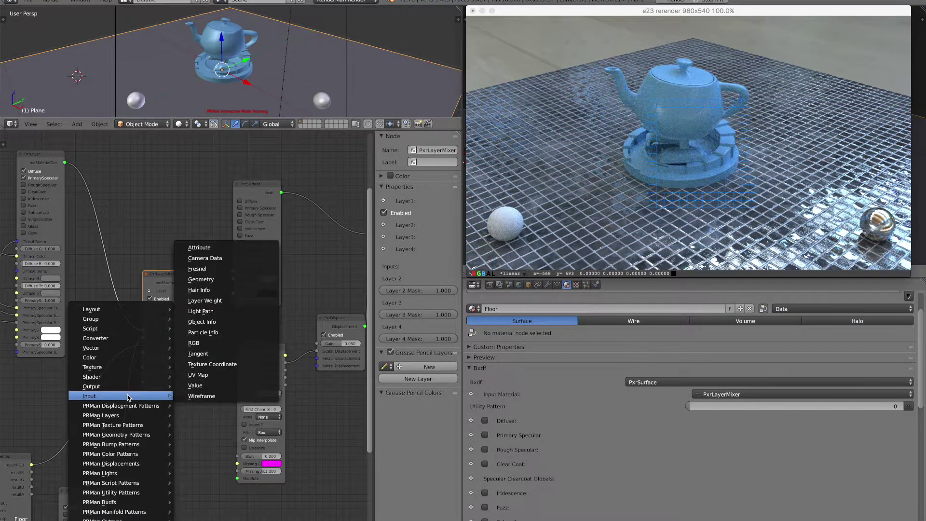
{"action": "mouse_move", "coordinate": [130, 446]}
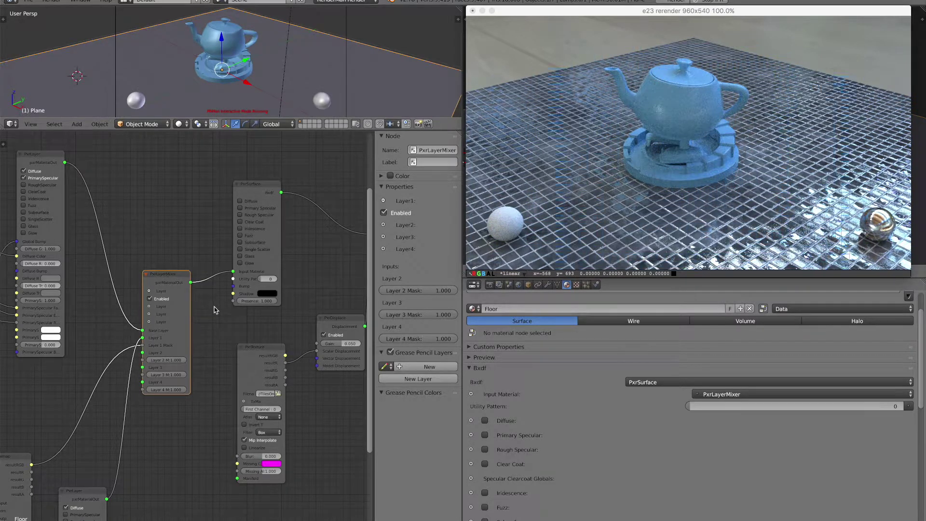
- Select the PxrLayer node to list its Diffuse and PrimarySpecular inputs in the Node sidebar
{"action": "scroll", "coordinate": [215, 310], "scroll_direction": "up", "scroll_amount": 4, "text": "ctrl"}
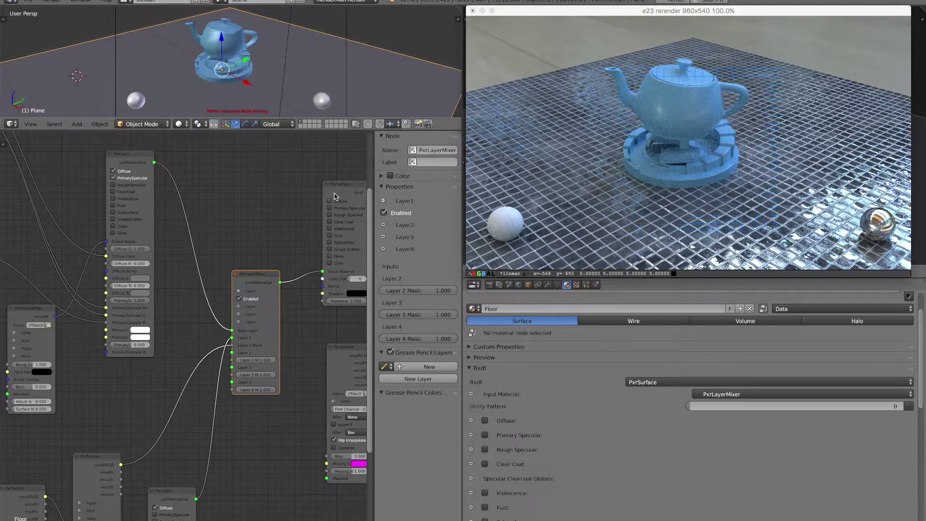
{"action": "left_click", "coordinate": [122, 157]}
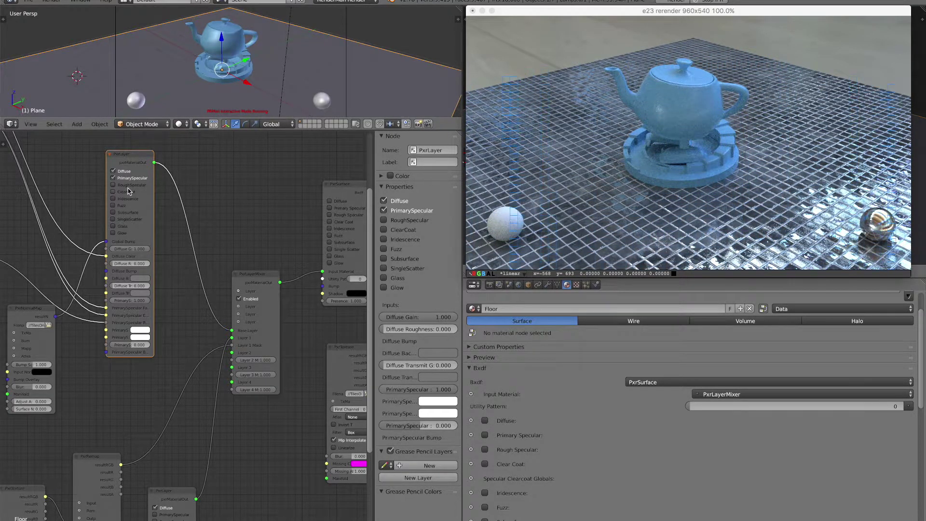
{"action": "left_click", "coordinate": [600, 160]}
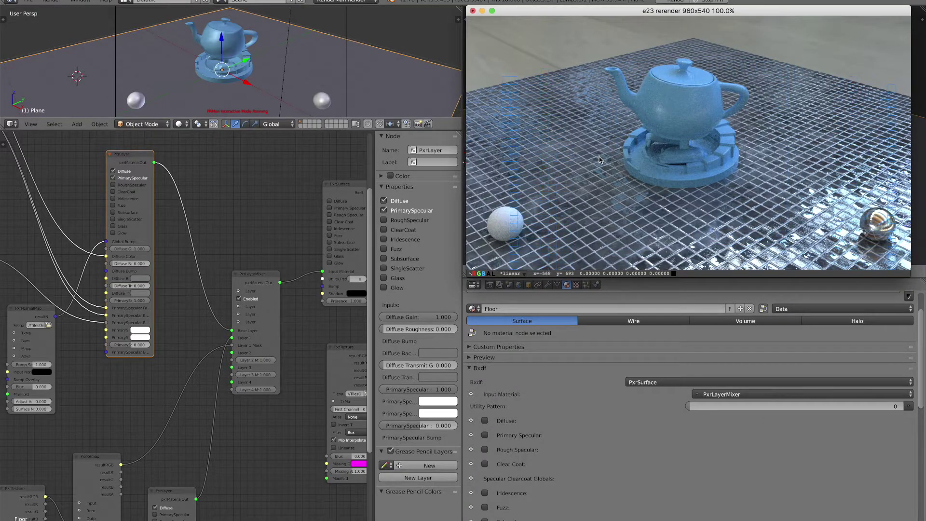